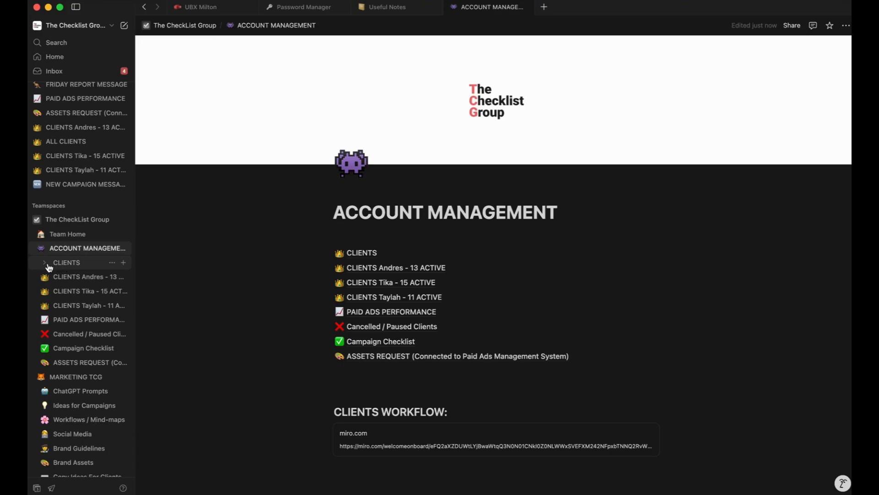
# - Open the CLIENTS page under ACCOUNT MANAGEMENT and duplicate its Template page
pyautogui.click(45, 263)
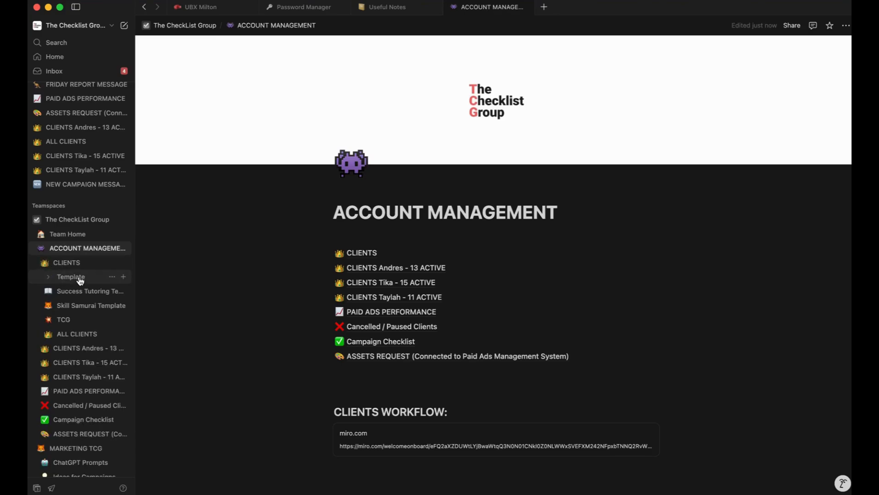
pyautogui.click(71, 277)
pyautogui.click(48, 277)
pyautogui.click(64, 262)
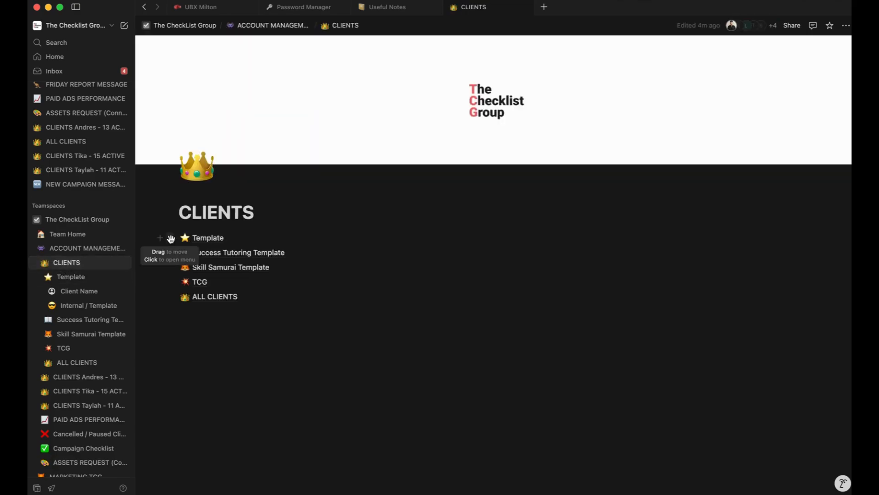
pyautogui.click(171, 239)
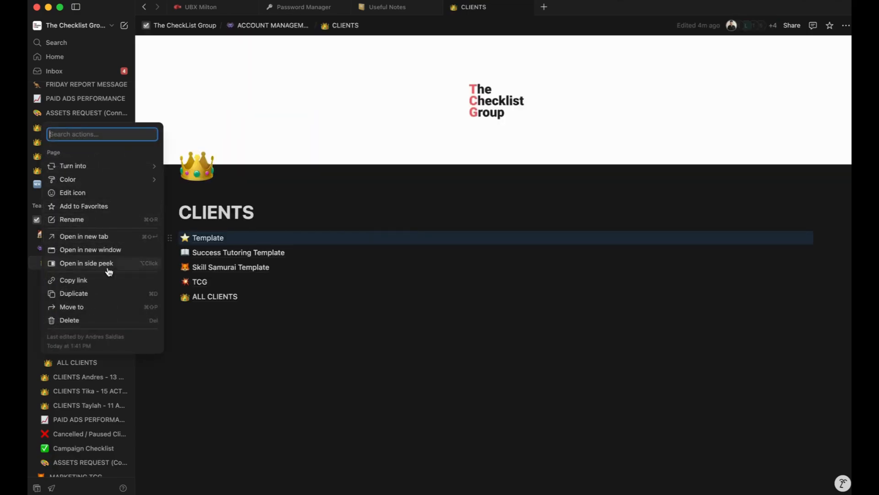
pyautogui.click(98, 295)
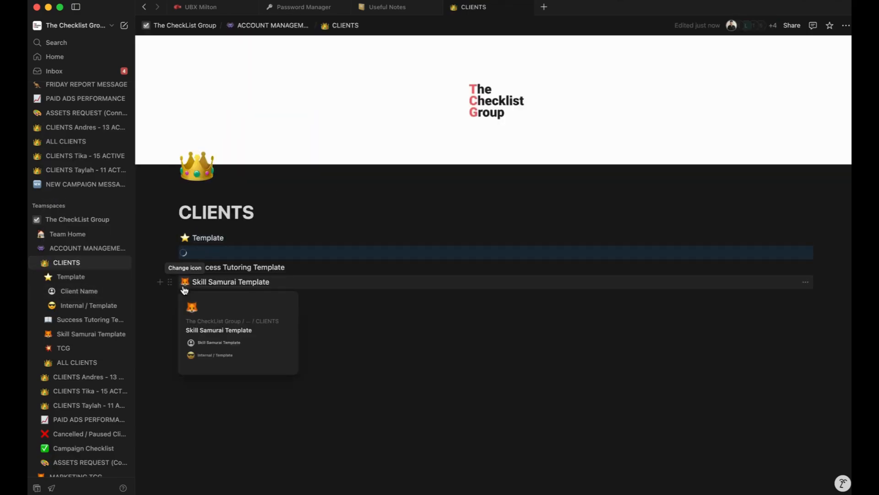
pyautogui.hotkey('ctrl', 'Up')
pyautogui.click(106, 40)
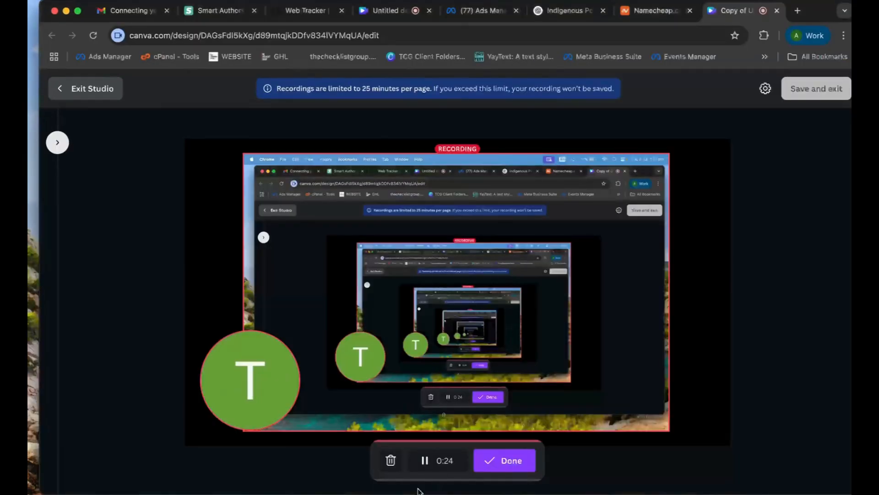
pyautogui.hotkey('ctrl', 'Up')
pyautogui.click(229, 27)
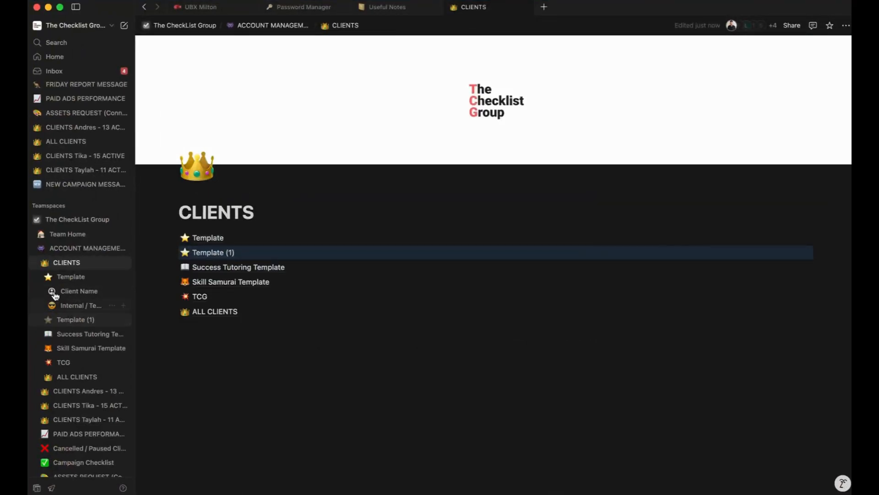
# - Move the duplicated template, Template (1), into the 13 ACTIVE clients page and open that page
pyautogui.click(48, 277)
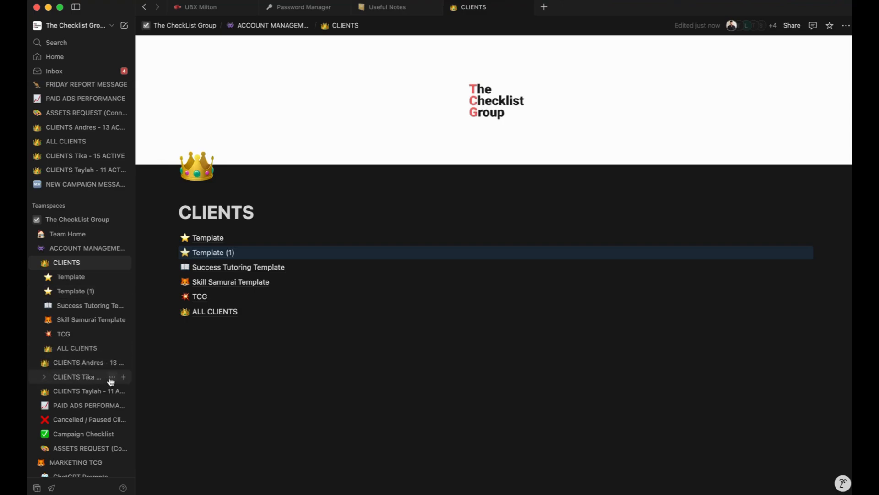
pyautogui.moveTo(76, 292); pyautogui.dragTo(81, 364)
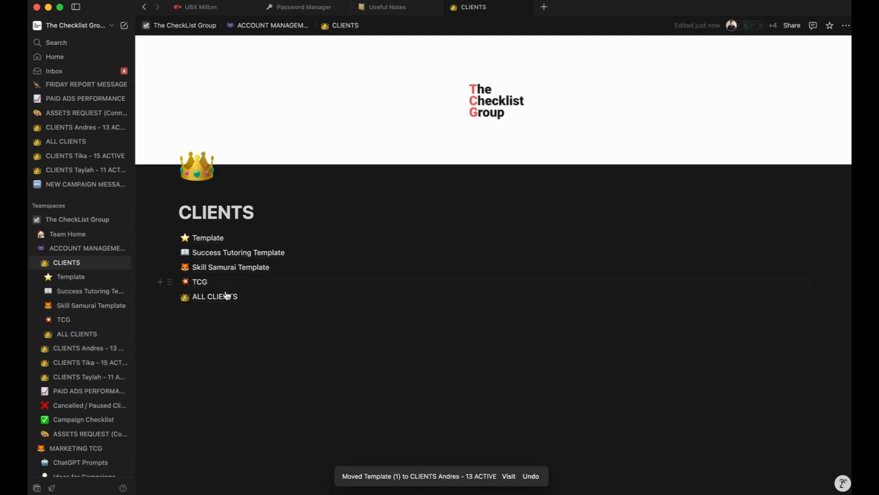
pyautogui.click(122, 346)
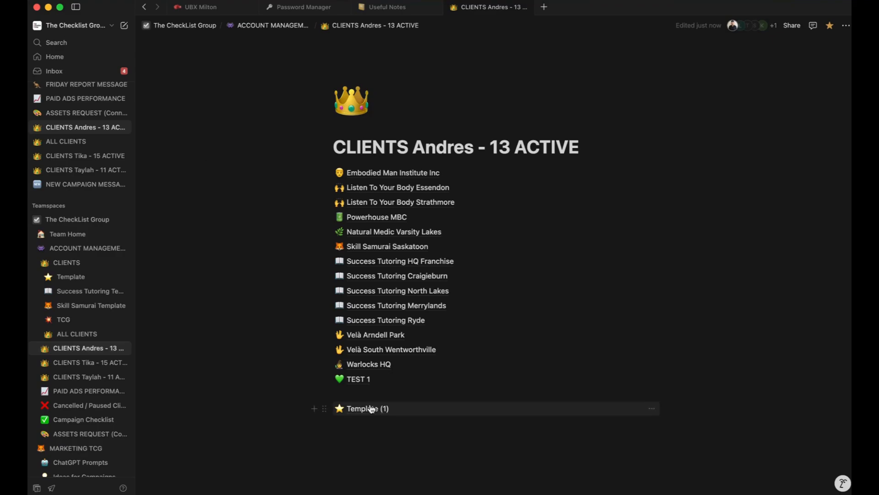
# - Open the Template (1) page and change its icon to the white anger bubble emoji
pyautogui.moveTo(370, 412)
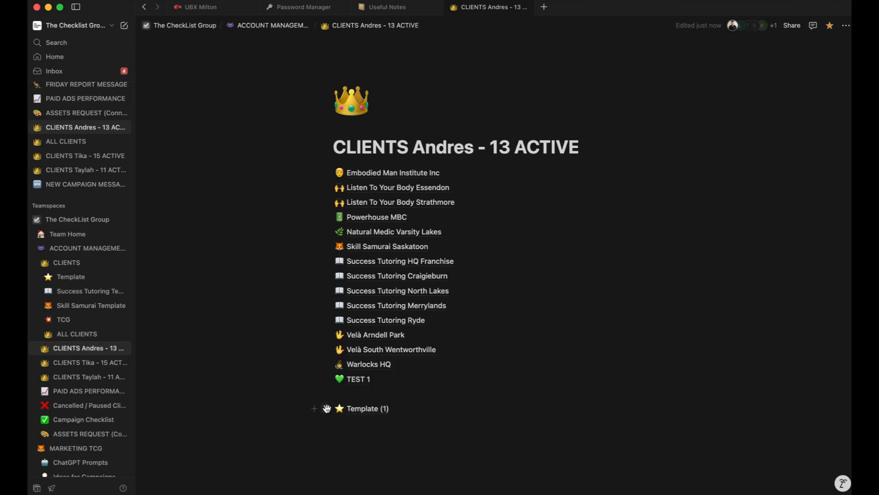
pyautogui.click(357, 409)
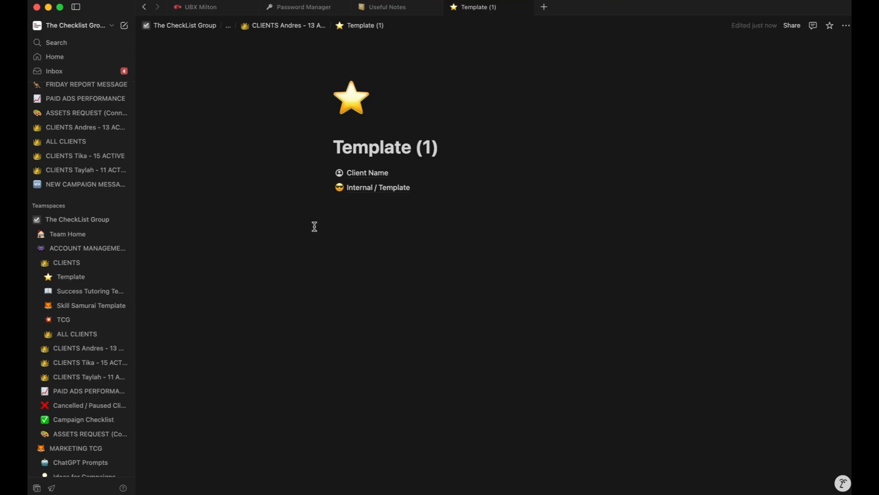
pyautogui.click(351, 107)
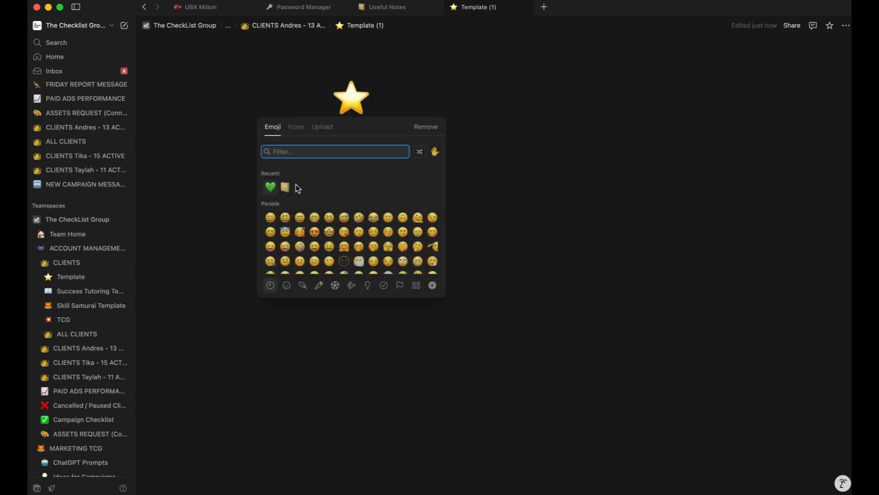
pyautogui.scroll(-10, 348, 197)
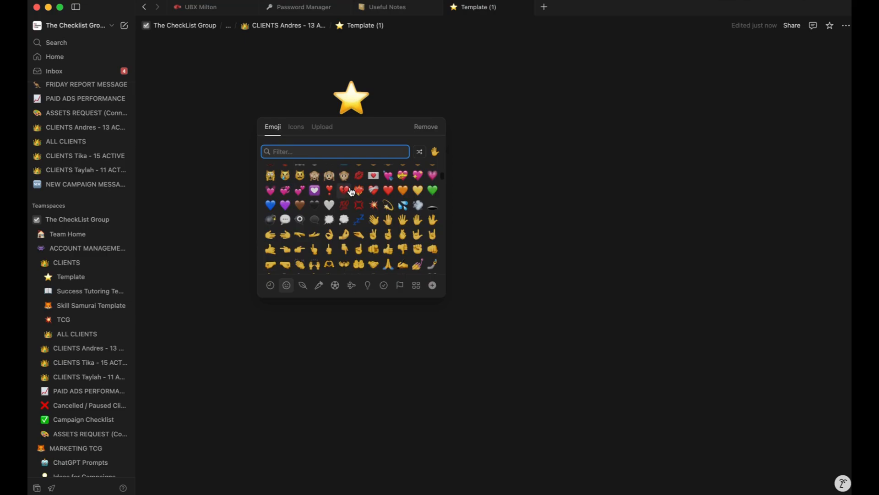
pyautogui.click(330, 221)
# - Rename the duplicated template page as TEST CLIENT
pyautogui.tripleClick(387, 151)
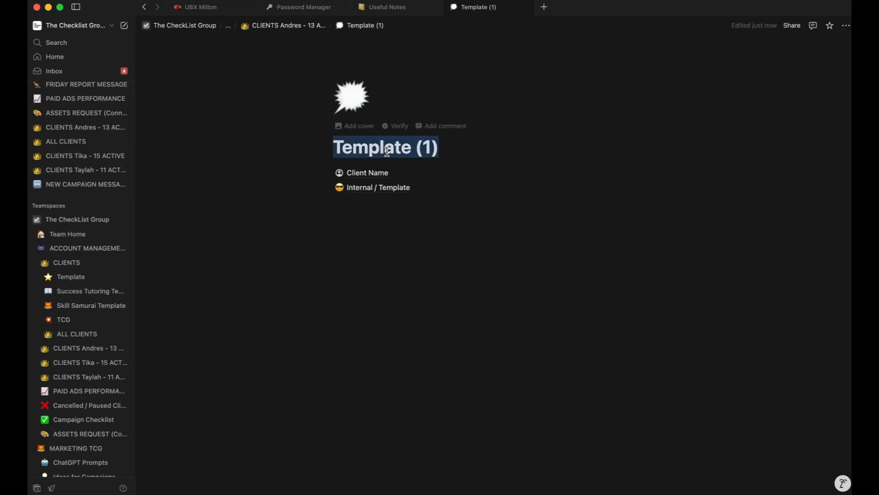
pyautogui.write('TEST TEMPLATE')
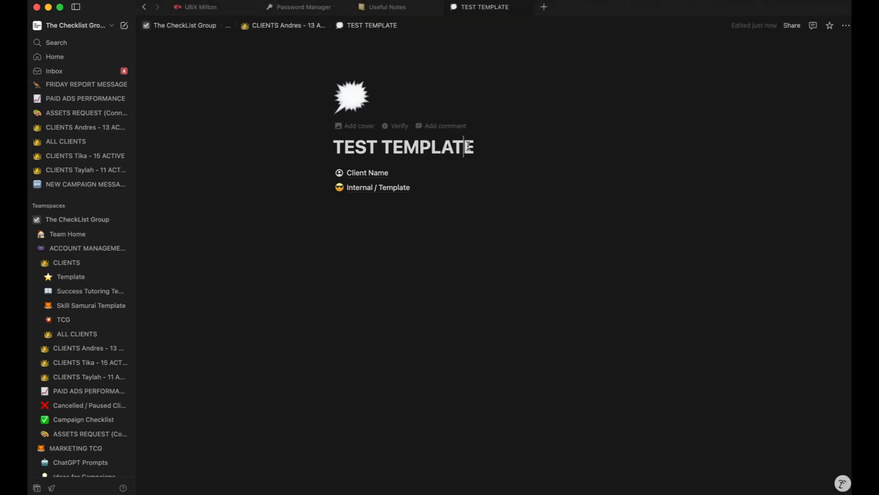
pyautogui.tripleClick(439, 150)
pyautogui.click(394, 148)
pyautogui.moveTo(383, 148); pyautogui.dragTo(465, 142)
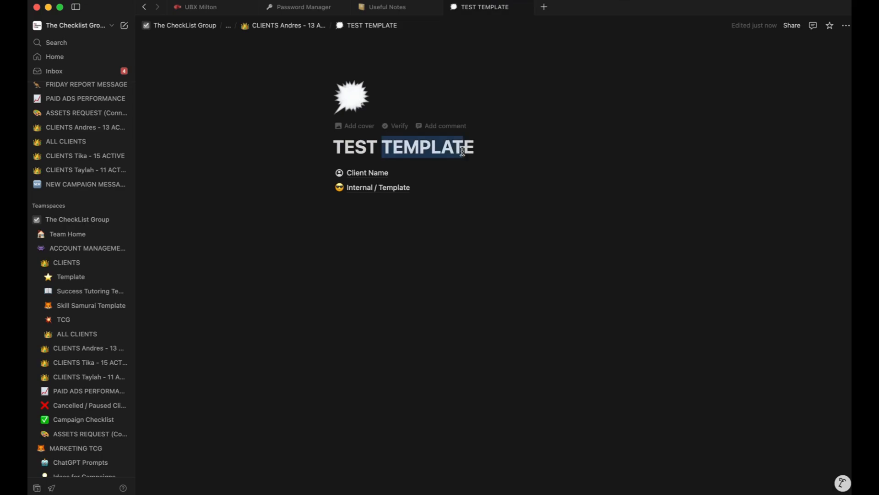
pyautogui.write('CLIENT')
# - Copy the page title and use it to rename the Client Name subpage as TEST CLIENT
pyautogui.tripleClick(466, 140)
pyautogui.press('super+c')
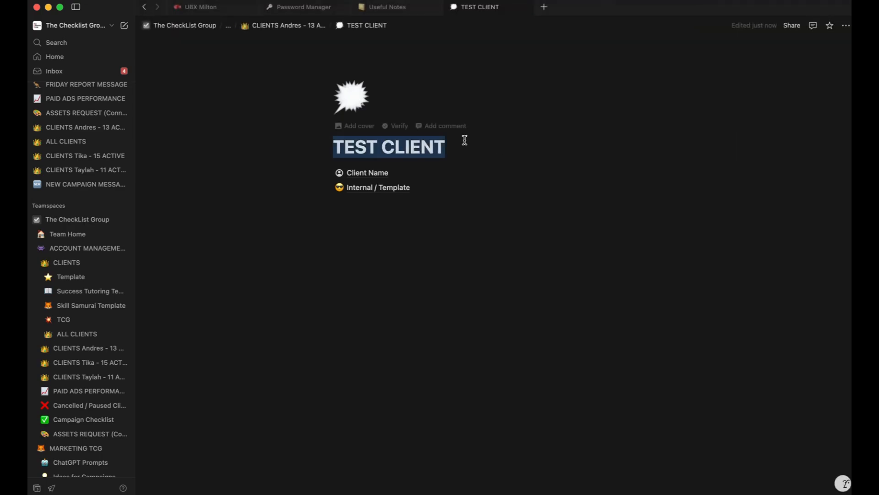
pyautogui.click(371, 173)
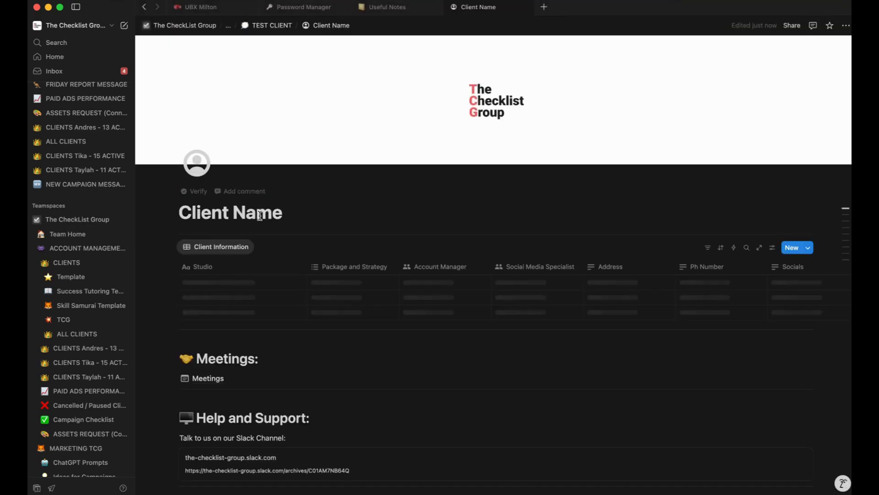
pyautogui.tripleClick(258, 213)
pyautogui.press('super+v')
# - Set the first Studio entry in the Client Information table to TEST CLIENT and review the table's remaining columns
pyautogui.click(235, 284)
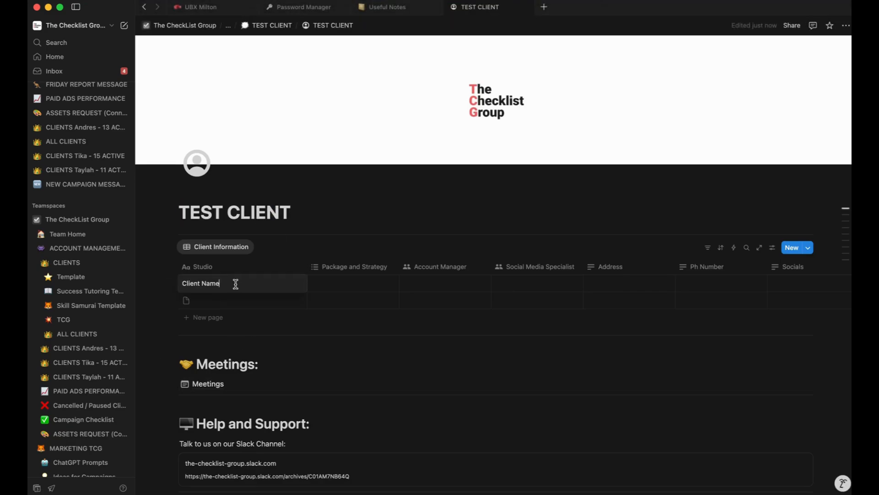
pyautogui.hscroll(10, 377, 287)
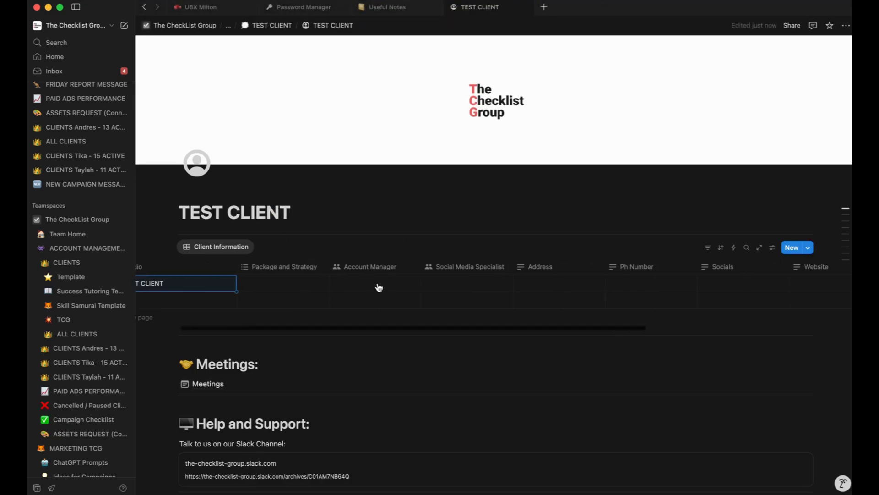
pyautogui.hscroll(5, 659, 278)
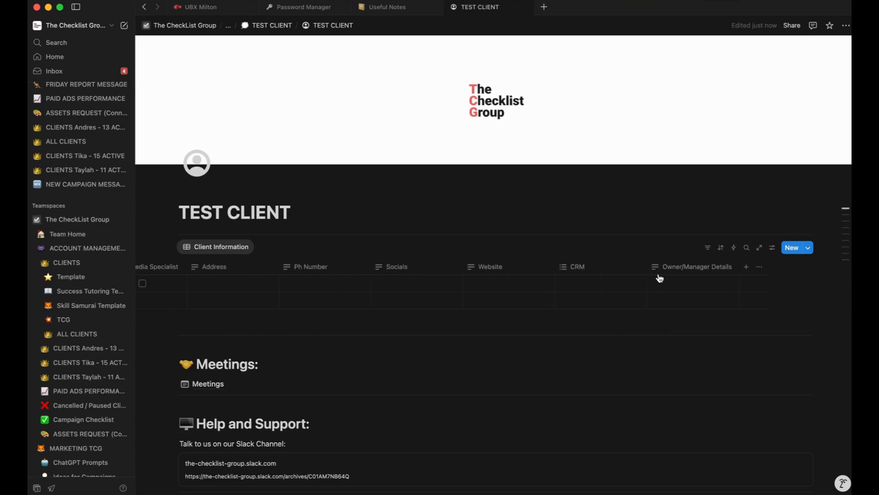
pyautogui.hscroll(-15, 712, 286)
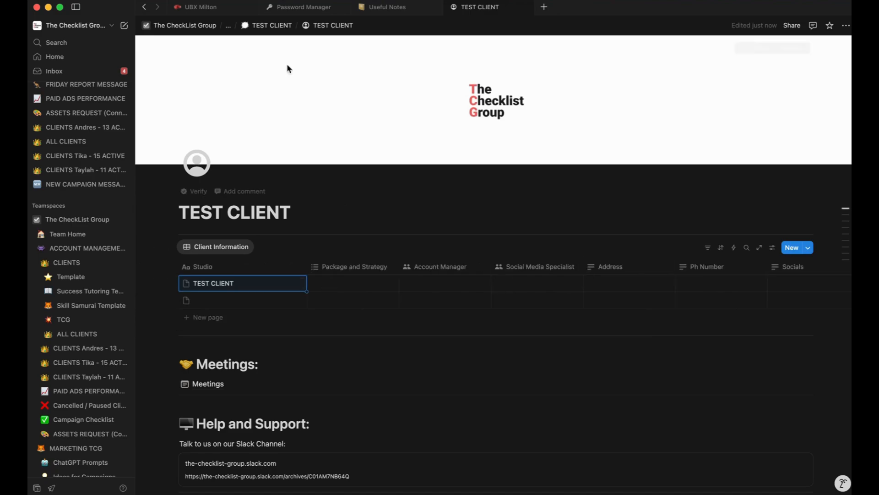
# - Return to the 13 ACTIVE clients page, place TEST CLIENT directly below Success Tutoring Ryde and delete the TEST 1 page
pyautogui.click(144, 8)
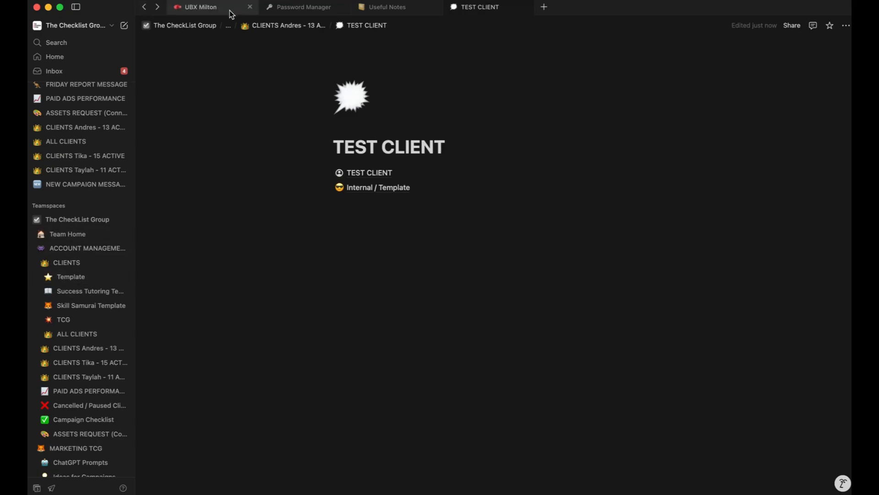
pyautogui.click(142, 8)
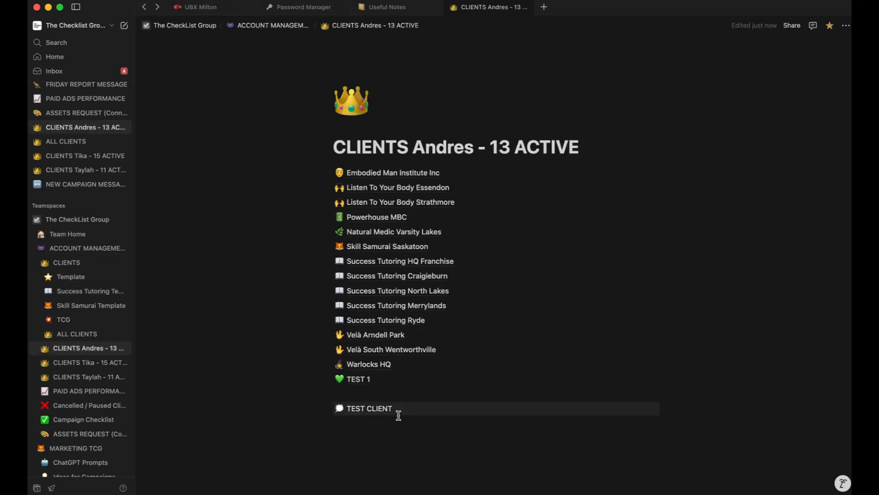
pyautogui.moveTo(324, 408); pyautogui.dragTo(339, 333)
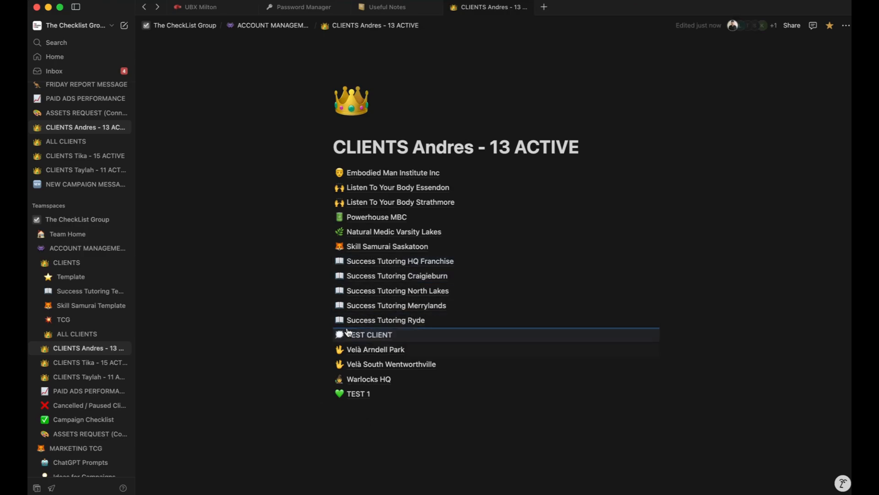
pyautogui.click(324, 394)
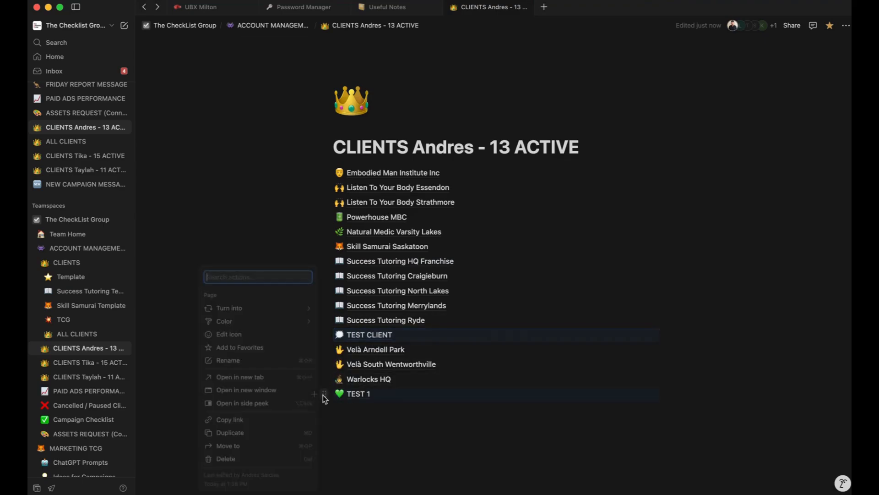
pyautogui.click(247, 460)
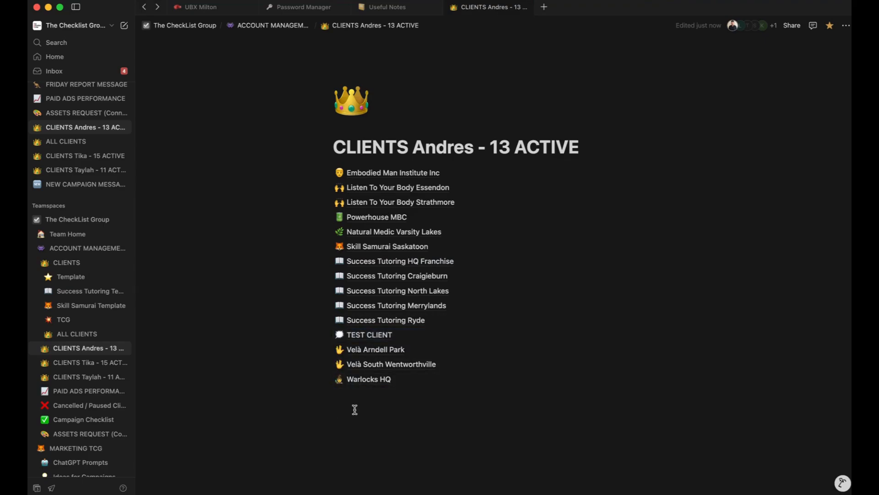
# - Open the main TEST CLIENT page and copy its share link
pyautogui.moveTo(358, 339)
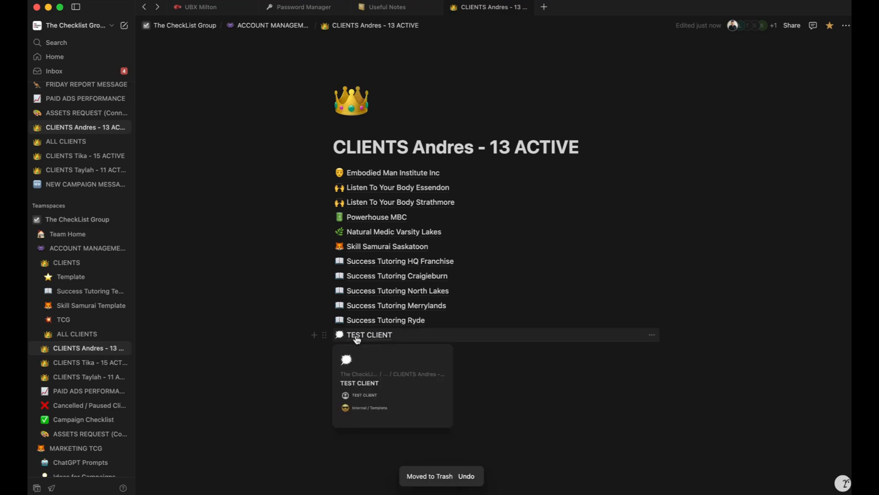
pyautogui.click(357, 339)
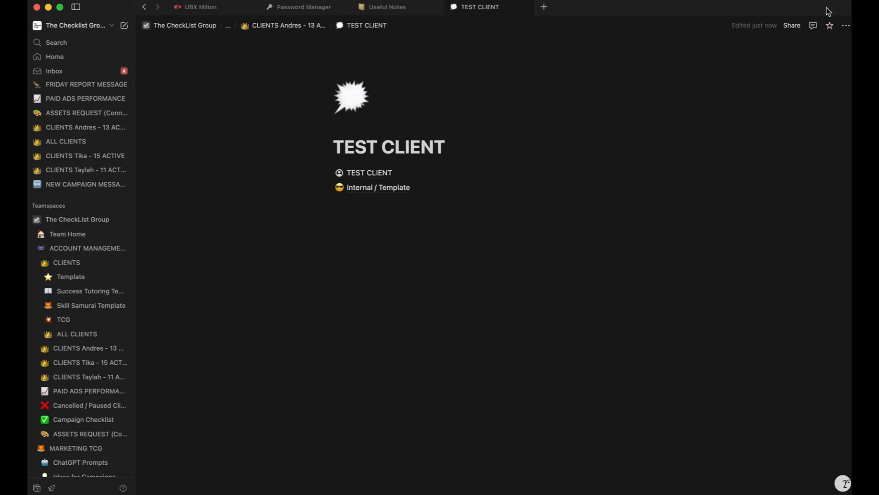
pyautogui.click(824, 183)
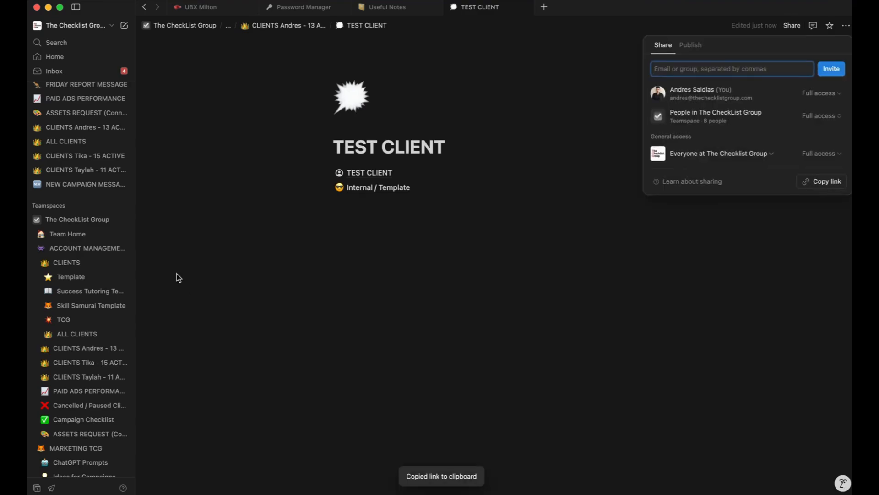
# - Open the ALL CLIENTS page and paste the copied TEST CLIENT link as a mention on a new line below Warlocks HQ
pyautogui.click(82, 339)
pyautogui.click(81, 338)
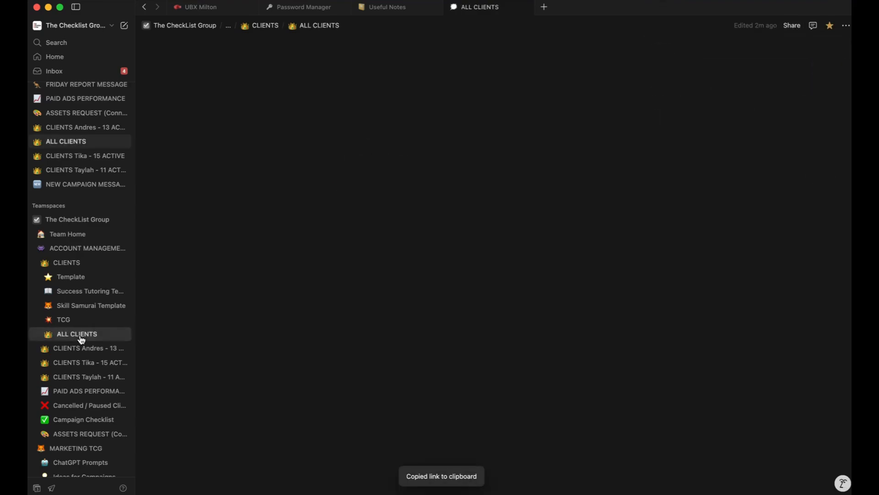
pyautogui.scroll(-8, 378, 284)
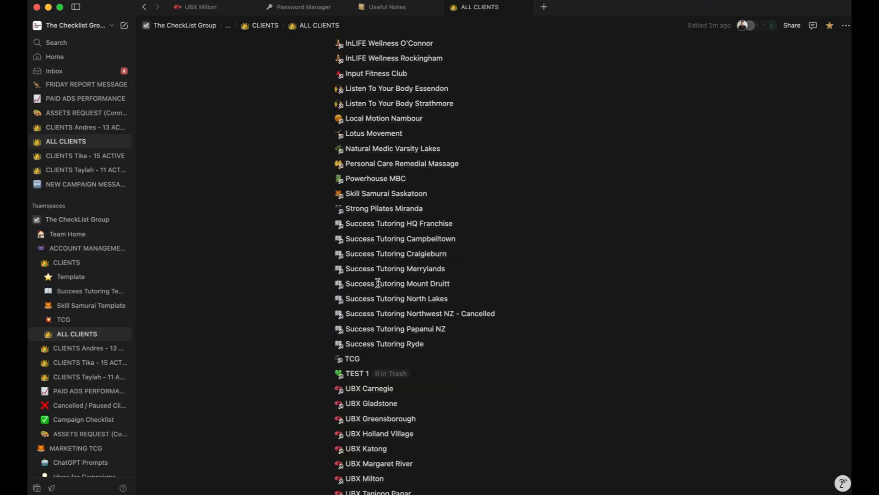
pyautogui.scroll(6, 428, 338)
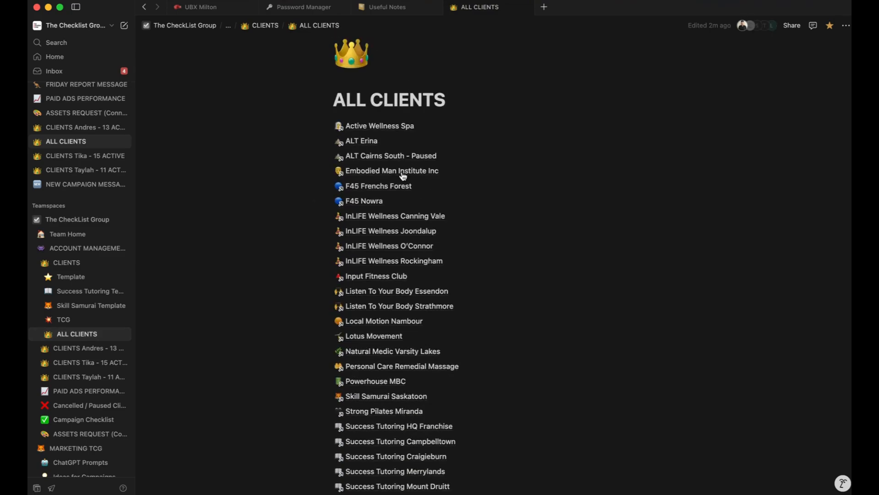
pyautogui.scroll(-18, 408, 172)
pyautogui.click(408, 346)
pyautogui.press('Return')
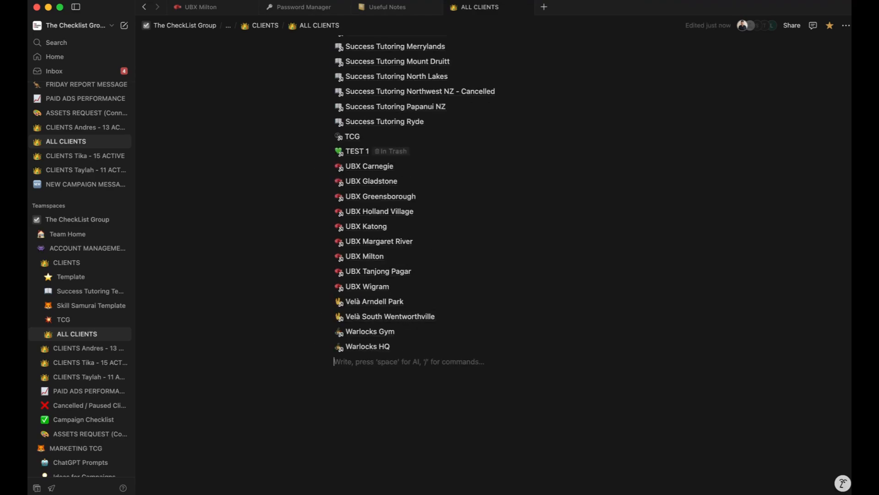
pyautogui.press('super+v')
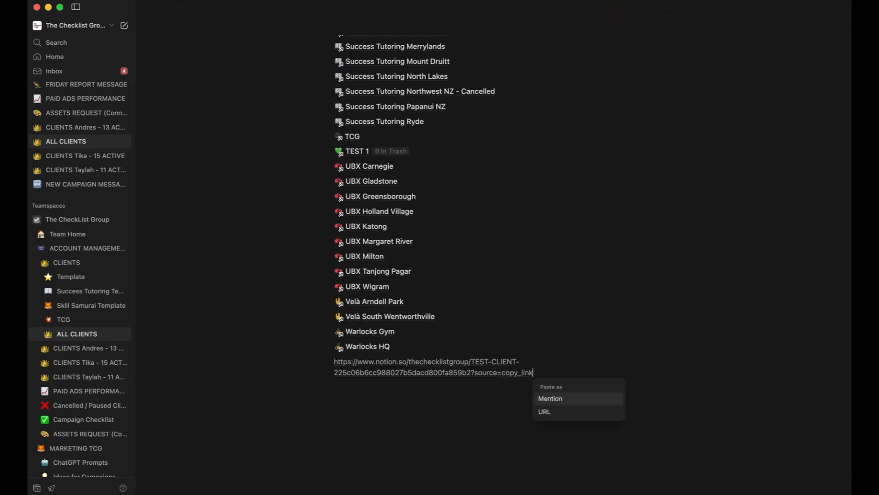
pyautogui.click(569, 399)
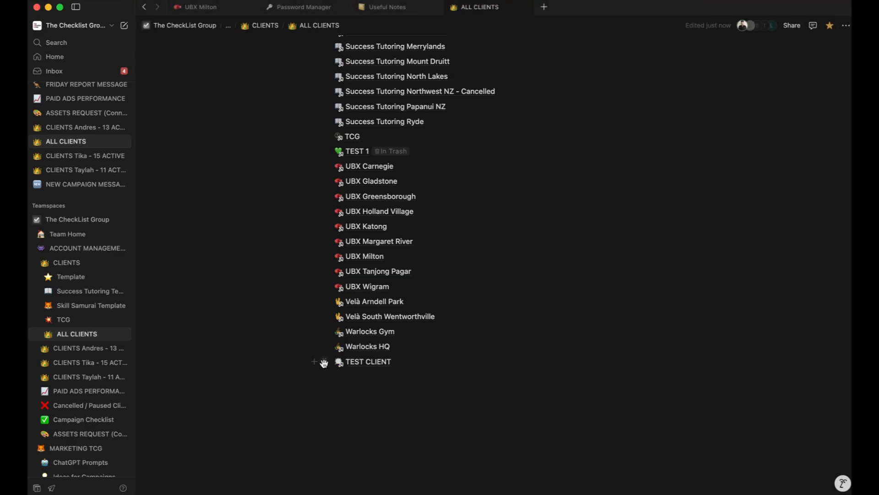
# - Move the TEST CLIENT mention directly below TCG and delete the trashed TEST 1 entry from the list
pyautogui.moveTo(324, 363); pyautogui.dragTo(341, 160)
pyautogui.click(324, 166)
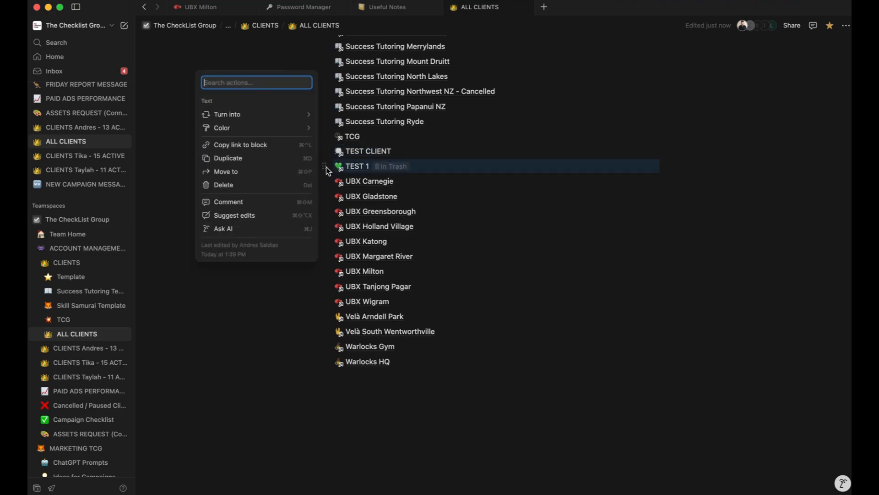
pyautogui.click(248, 188)
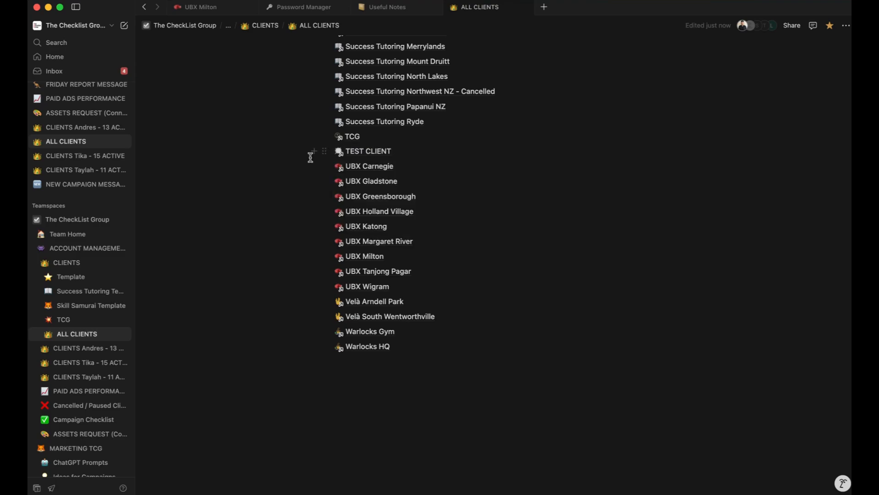
# - Review the ALL CLIENTS list and compare it with the three account managers' individual client pages
pyautogui.scroll(8, 397, 321)
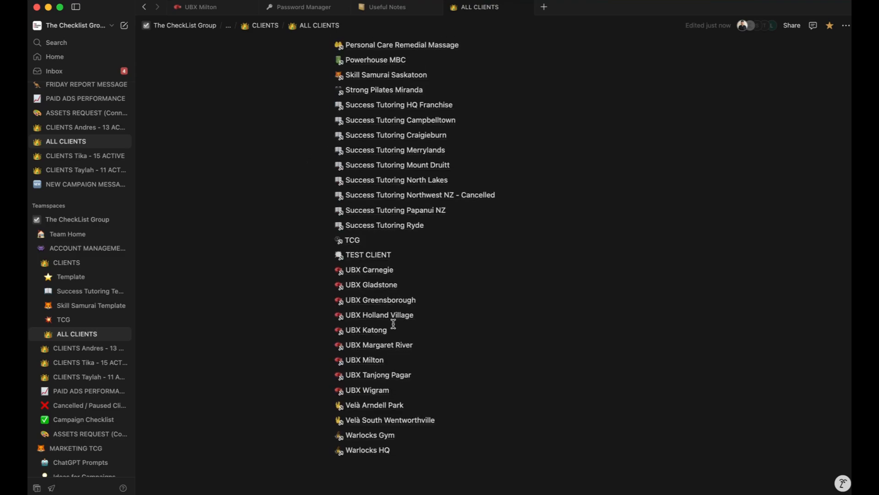
pyautogui.scroll(2, 394, 328)
pyautogui.scroll(-7, 401, 275)
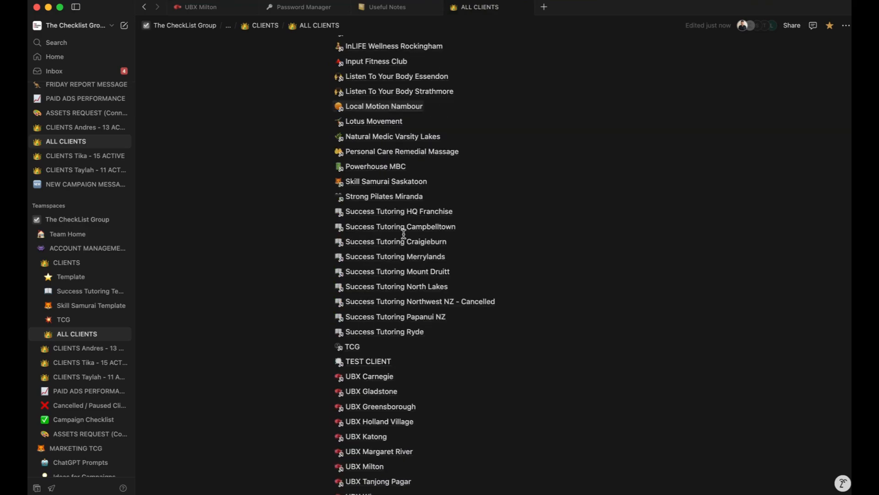
pyautogui.scroll(-2, 394, 409)
pyautogui.scroll(7, 394, 409)
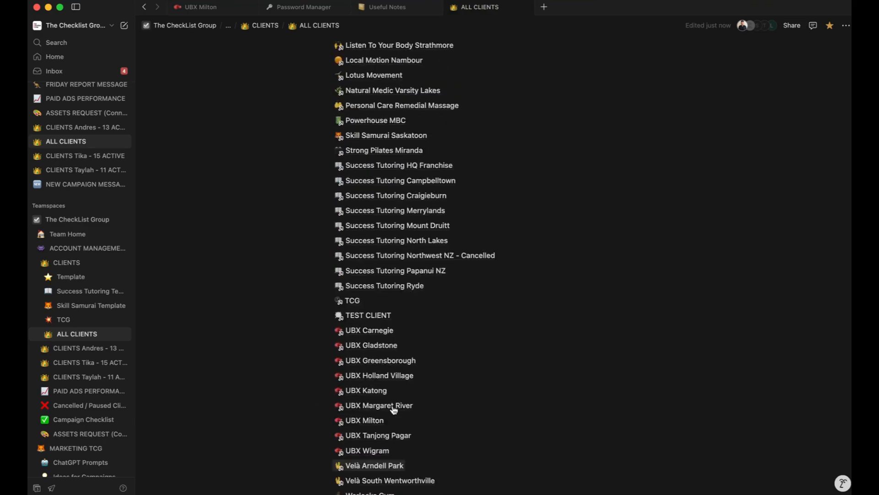
pyautogui.scroll(1, 394, 409)
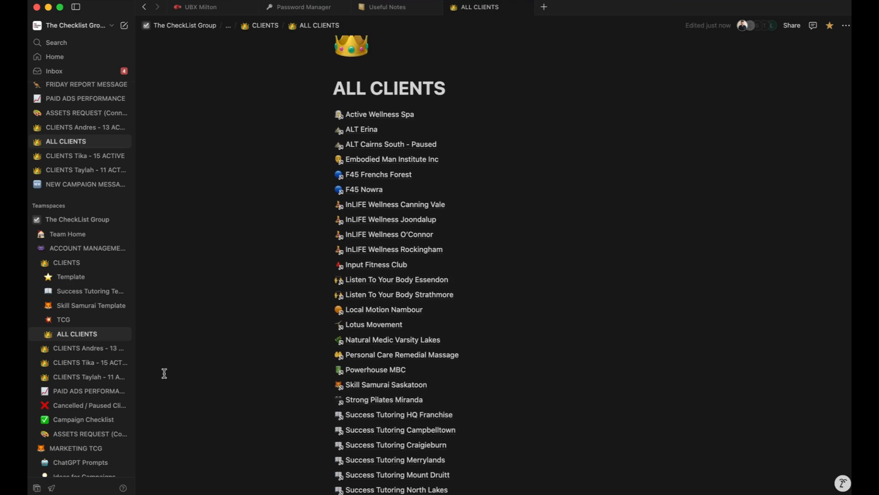
pyautogui.click(80, 352)
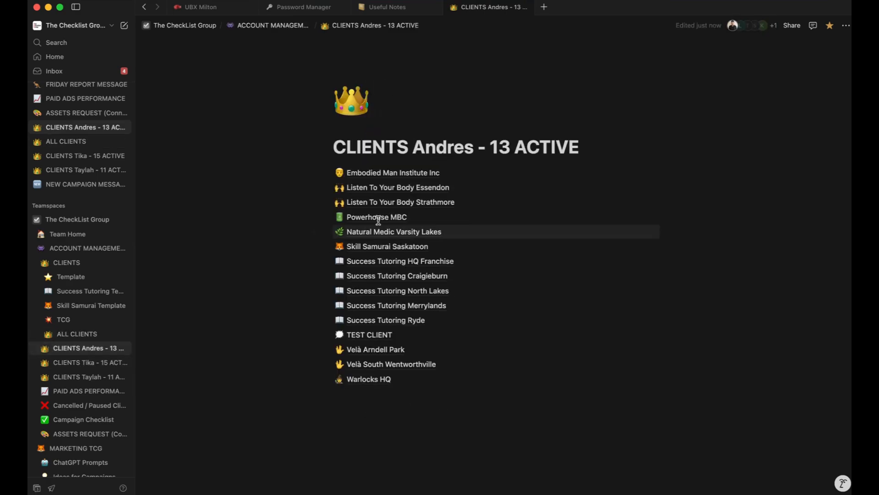
pyautogui.click(79, 362)
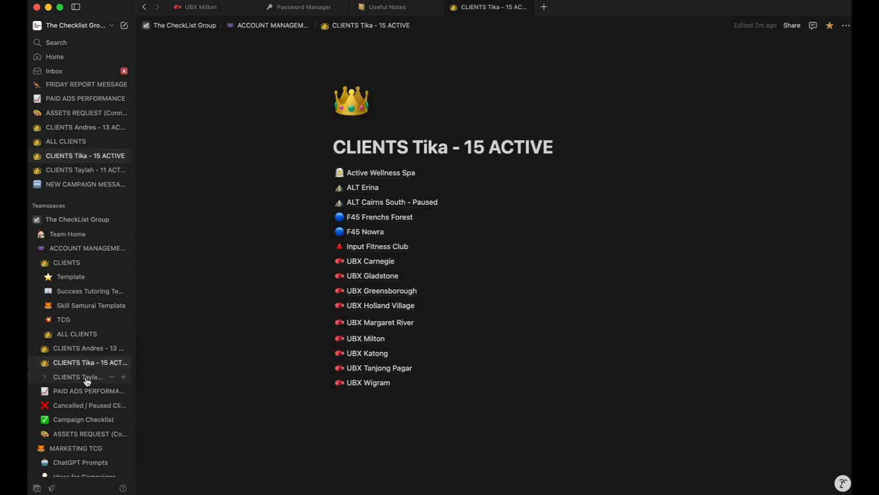
pyautogui.click(87, 379)
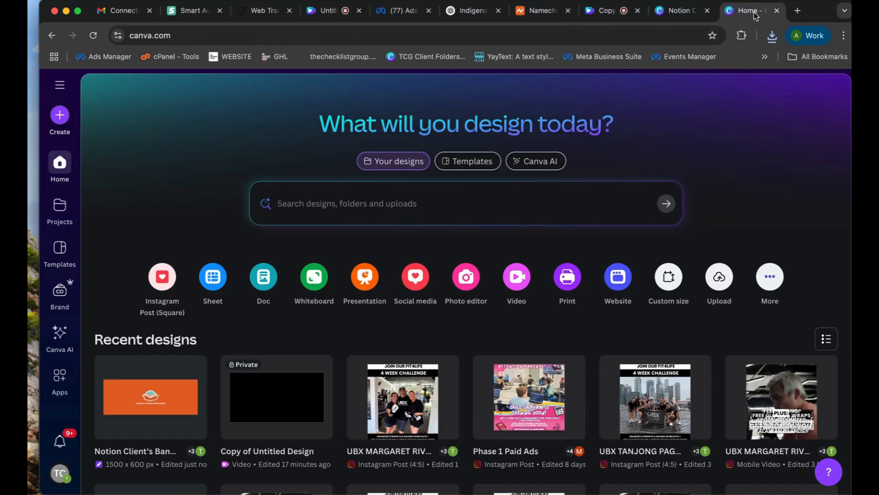
# - Switch to Canva in the browser, search your designs for "notion" and open Notion Client's Banner
pyautogui.click(220, 36)
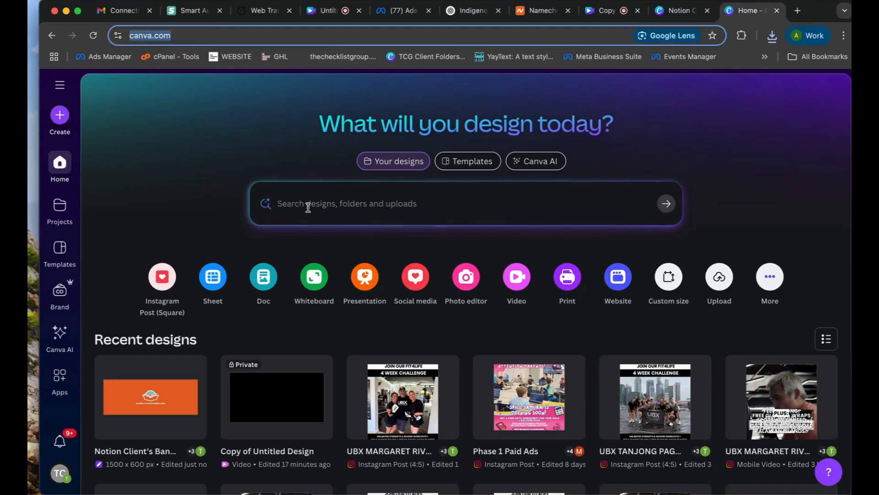
pyautogui.click(398, 201)
pyautogui.click(394, 162)
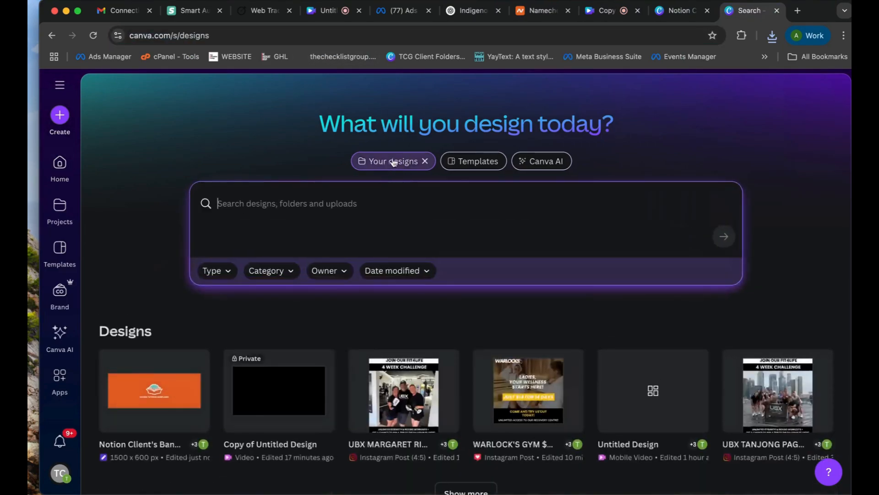
pyautogui.write('notion')
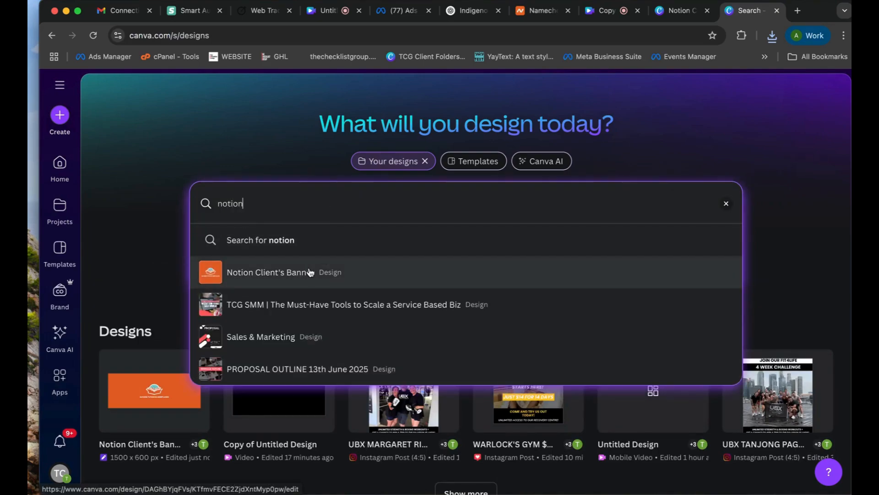
pyautogui.click(310, 270)
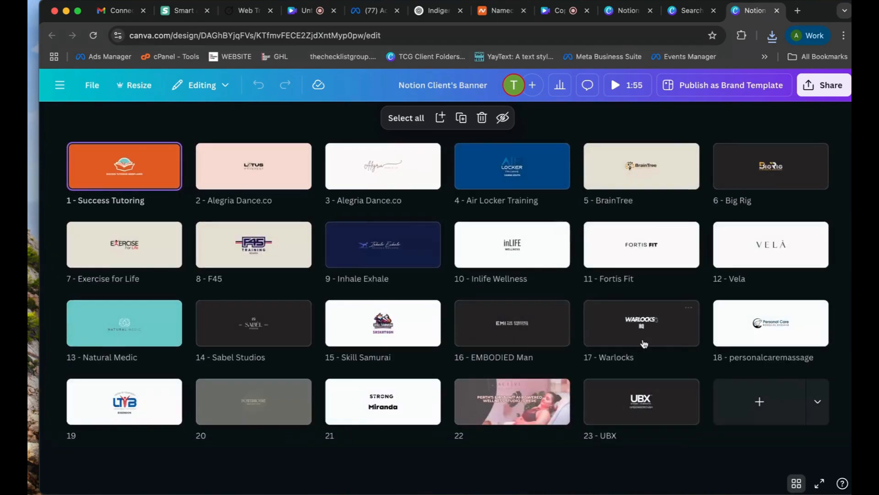
# - Add a new page 24 at the end of the banner design, open it and load the FORTIS FIT brand kit
pyautogui.click(760, 403)
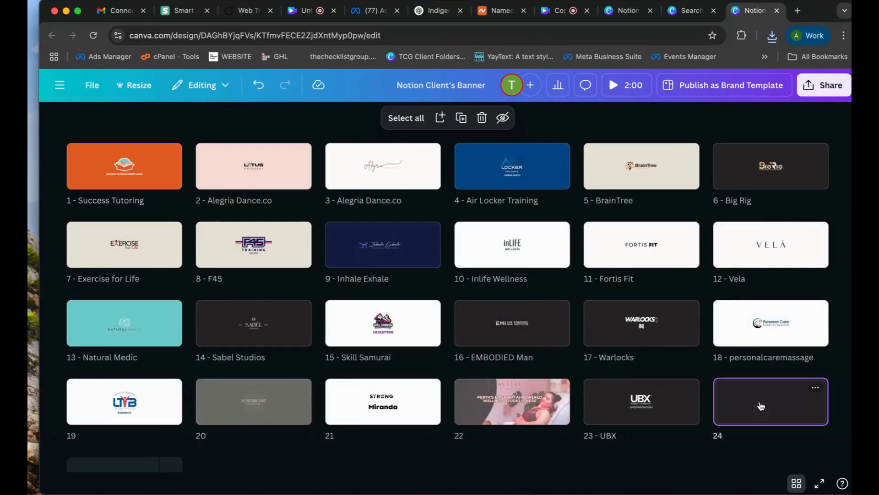
pyautogui.doubleClick(739, 404)
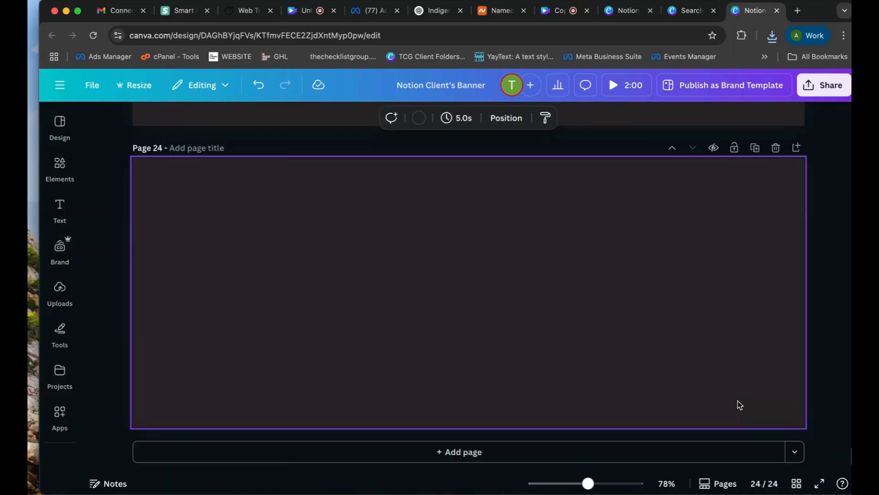
pyautogui.click(60, 247)
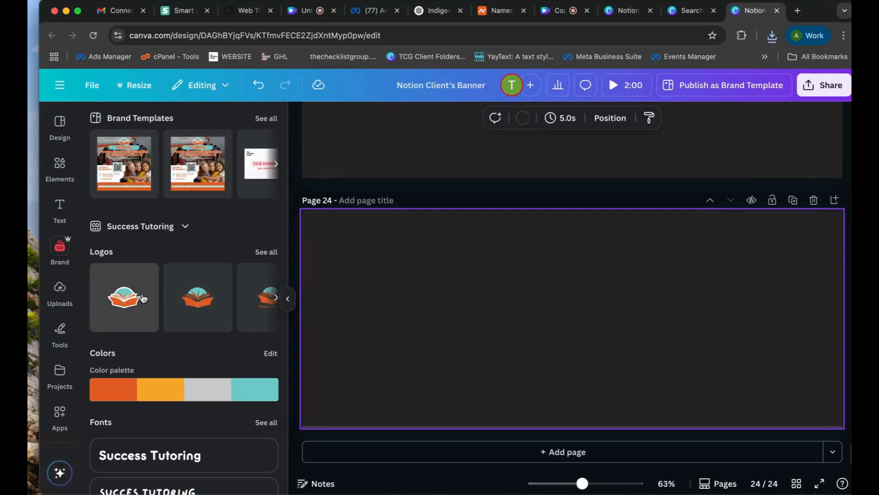
pyautogui.click(169, 226)
pyautogui.scroll(-5, 529, 291)
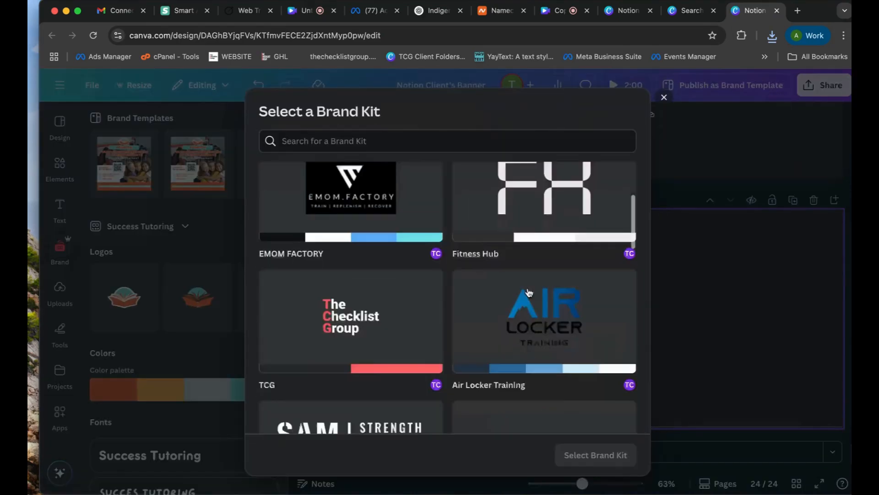
pyautogui.scroll(-12, 529, 292)
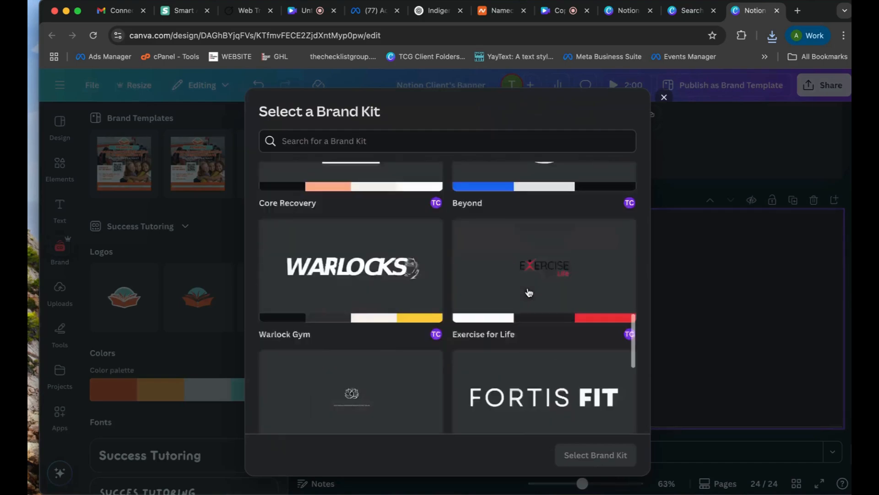
pyautogui.click(542, 405)
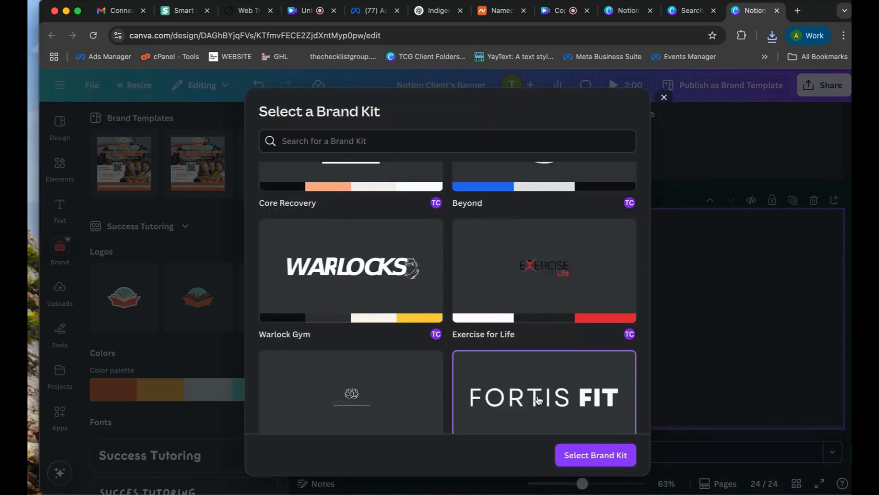
pyautogui.click(598, 455)
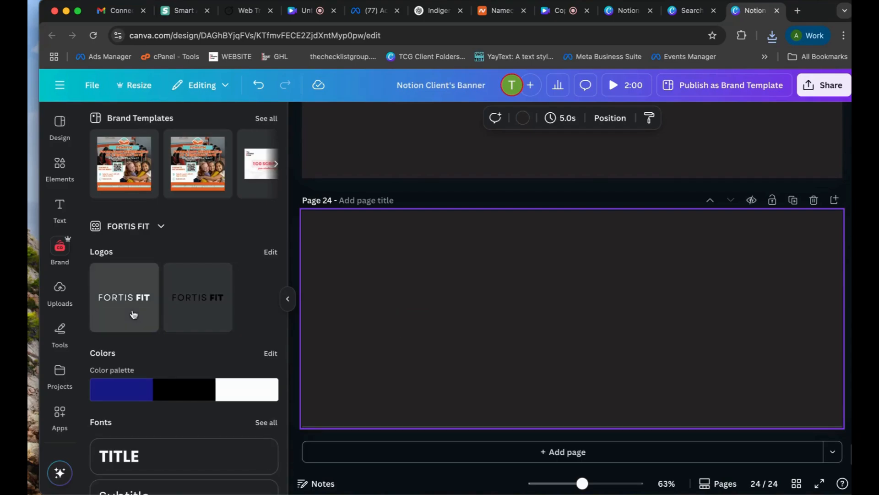
# - Insert the white FORTIS FIT logo on page 24, shrink it to a bit over half its size and centre it
pyautogui.click(133, 309)
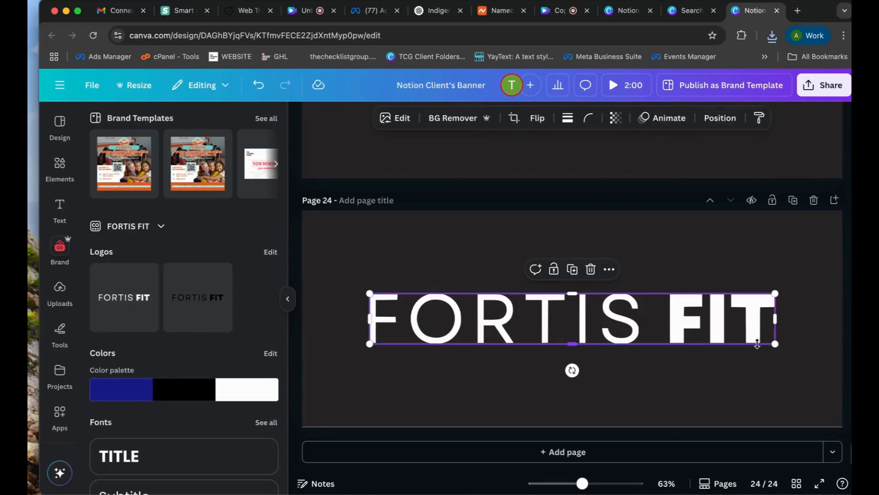
pyautogui.moveTo(775, 345); pyautogui.dragTo(597, 320)
pyautogui.moveTo(533, 313); pyautogui.dragTo(618, 323)
# - Set the page 24 background to the black from the FORTIS FIT color palette
pyautogui.click(651, 251)
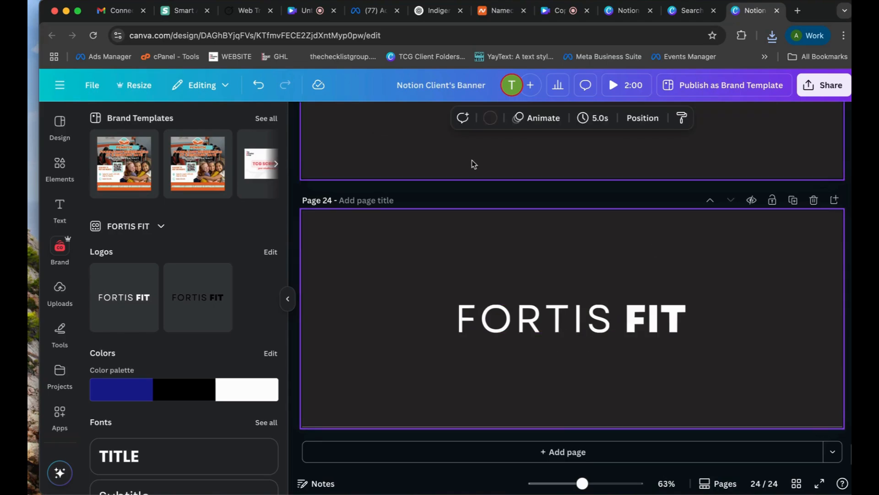
pyautogui.click(490, 117)
pyautogui.click(128, 358)
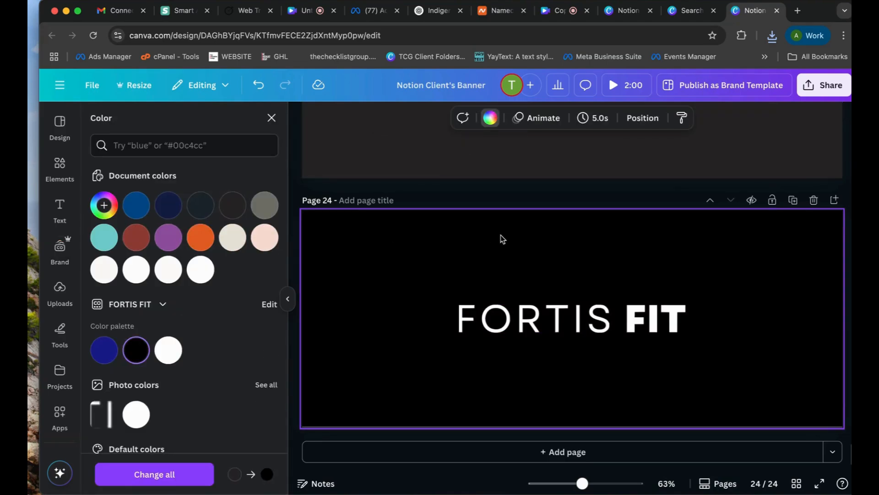
pyautogui.click(485, 198)
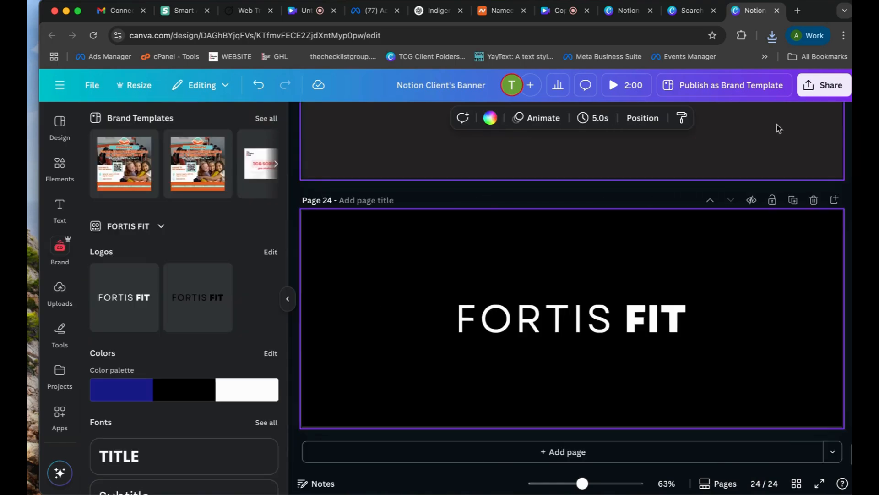
# - Download only the current page, page 24, as a JPG
pyautogui.click(815, 85)
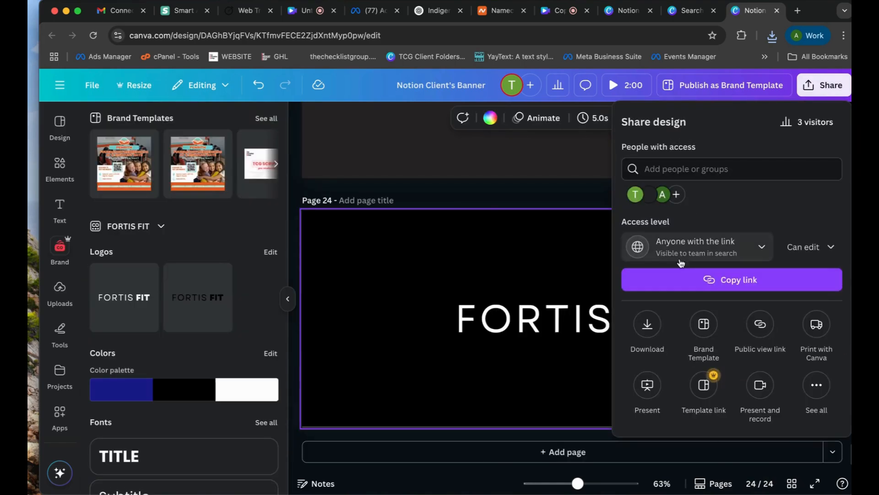
pyautogui.click(648, 324)
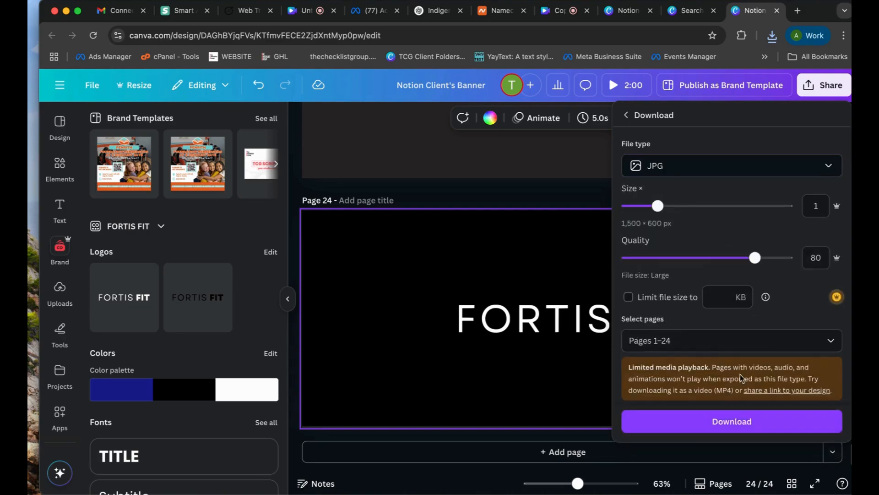
pyautogui.click(732, 340)
pyautogui.click(679, 166)
pyautogui.click(679, 186)
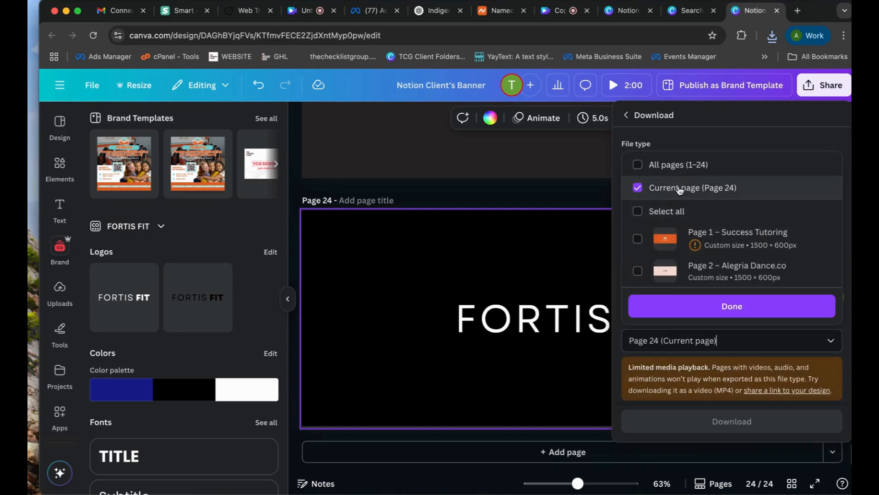
pyautogui.click(731, 306)
pyautogui.click(746, 425)
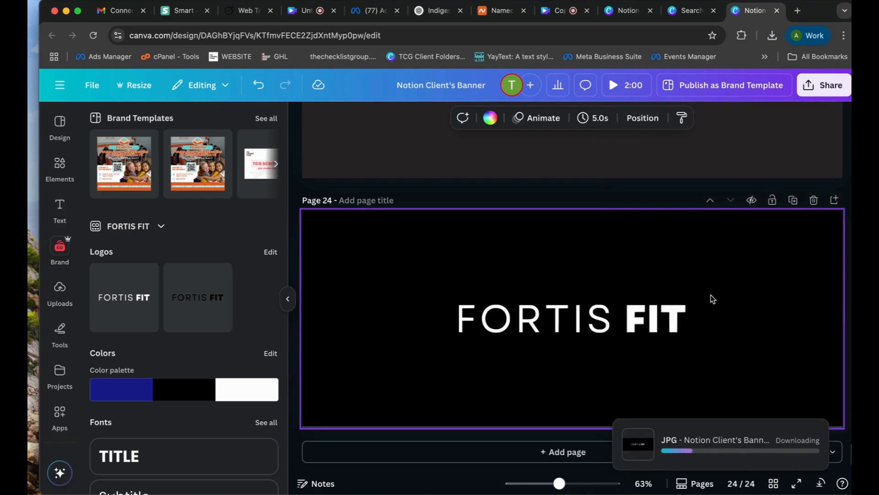
# - Switch to Notion and add a cover to the TEST CLIENT page using the uploaded file Notion Client's Banner (2).jpg
pyautogui.hotkey('ctrl', 'Up')
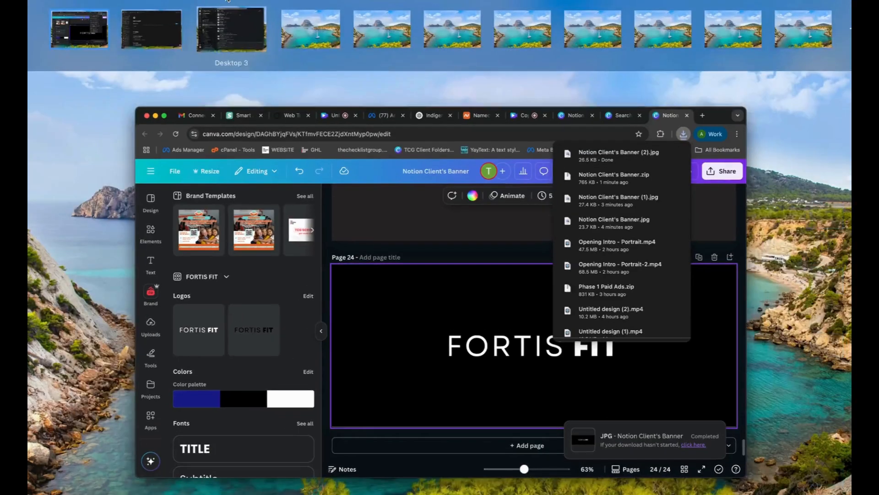
pyautogui.click(171, 24)
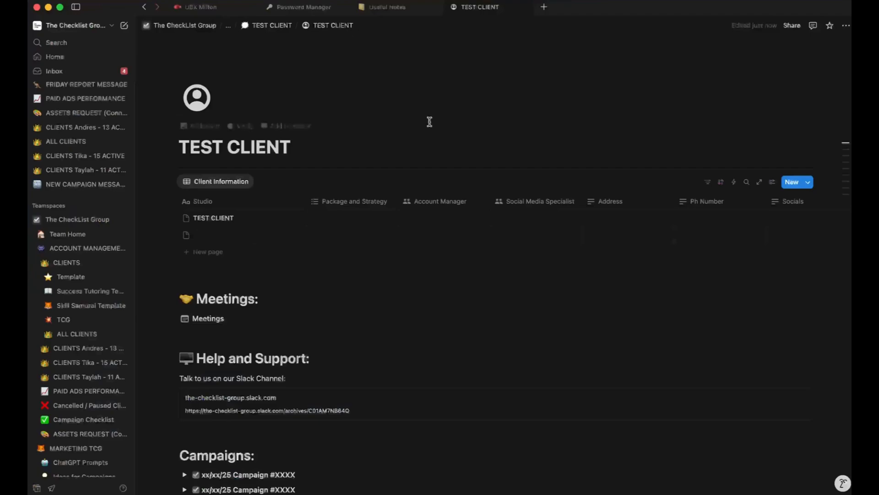
pyautogui.click(221, 128)
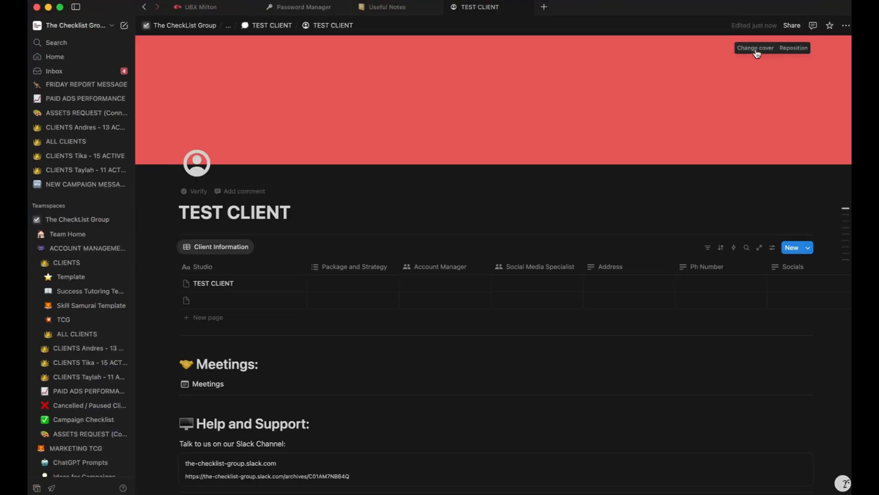
pyautogui.click(756, 48)
pyautogui.click(651, 66)
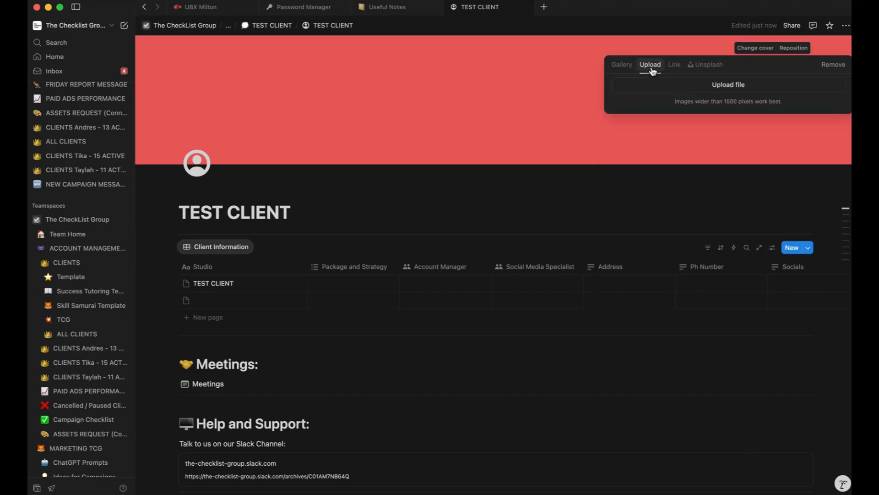
pyautogui.click(711, 87)
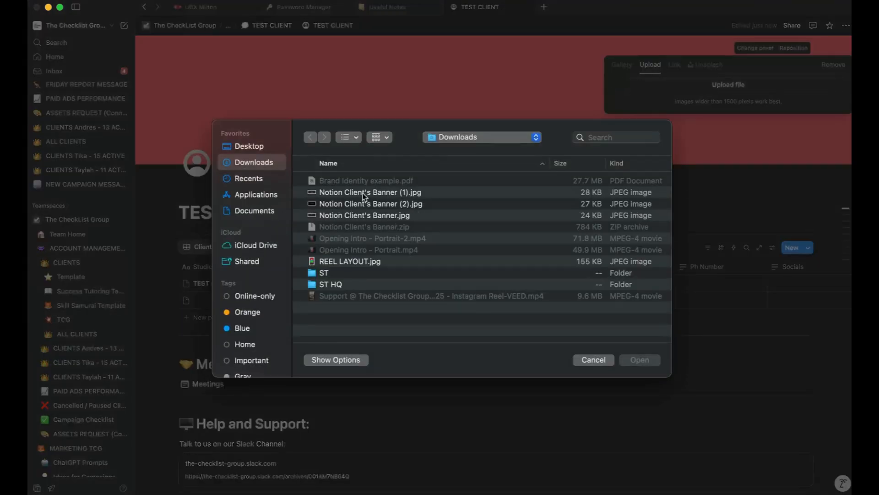
pyautogui.click(386, 204)
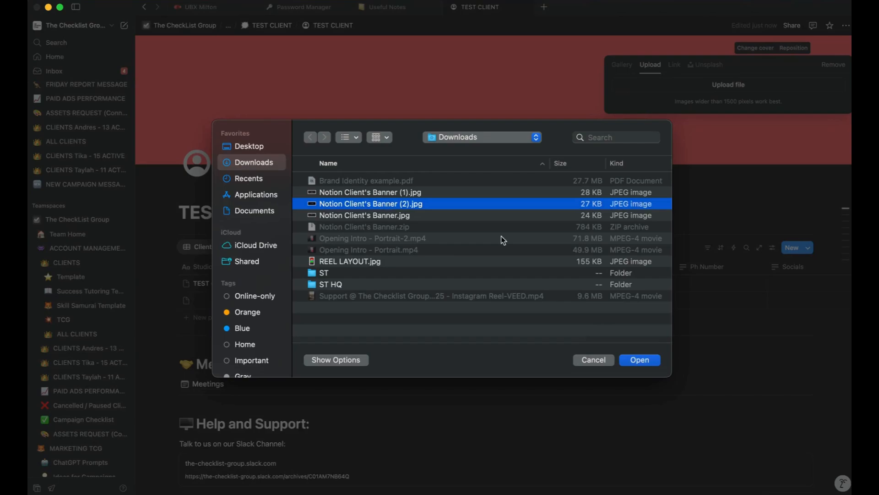
pyautogui.click(636, 361)
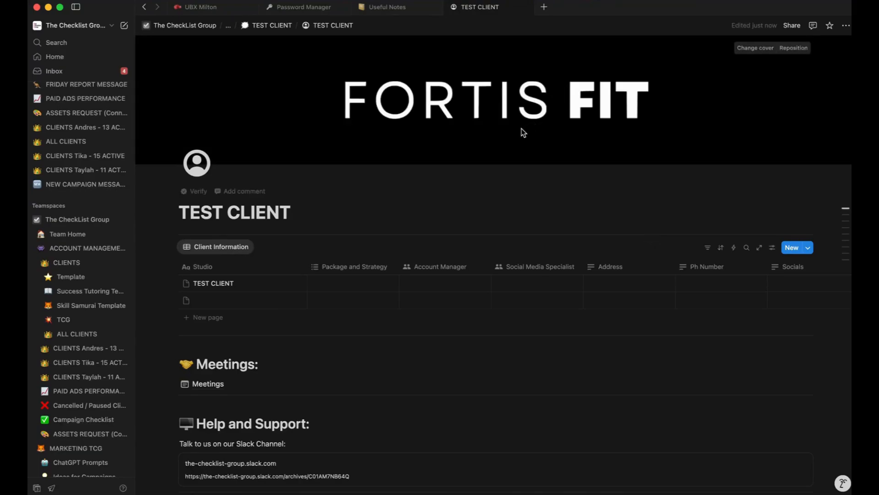
pyautogui.hotkey('ctrl', 'Up')
pyautogui.click(81, 23)
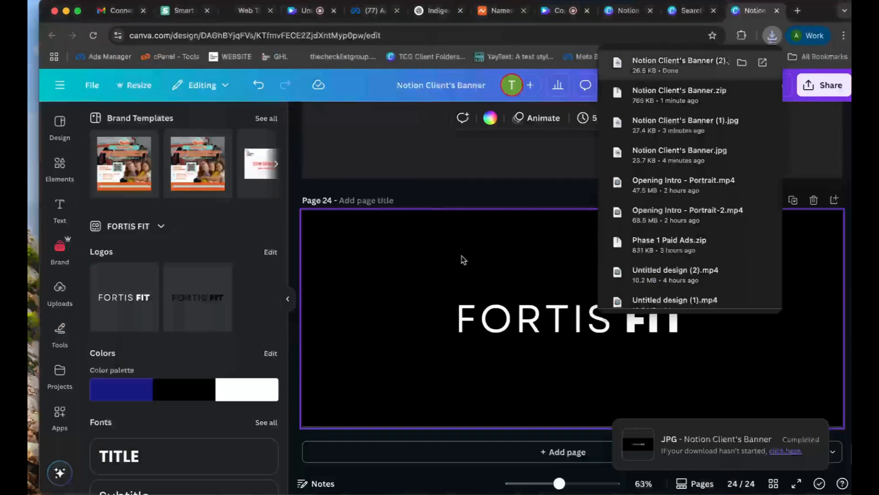
pyautogui.click(550, 19)
pyautogui.hotkey('ctrl', 'Up')
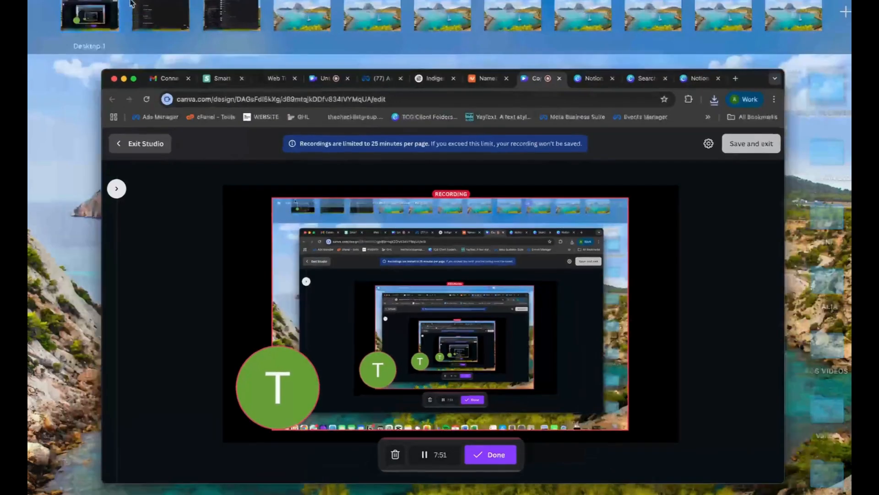
pyautogui.click(161, 18)
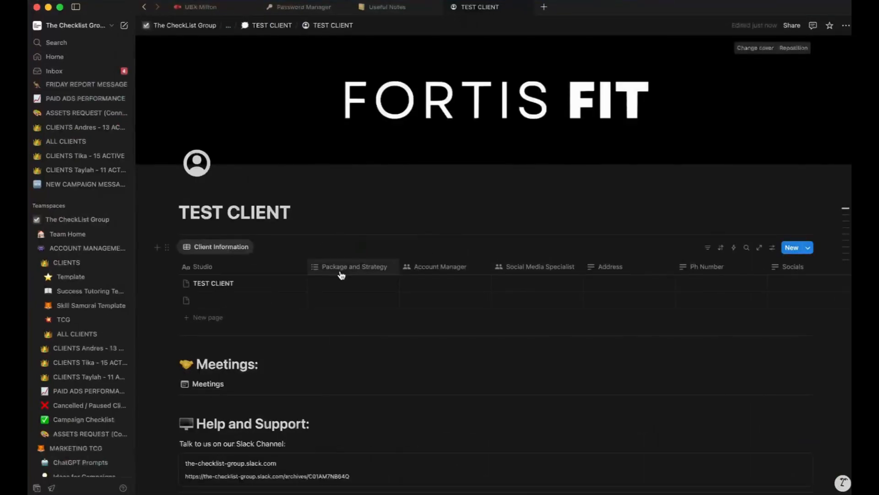
pyautogui.scroll(-3, 310, 302)
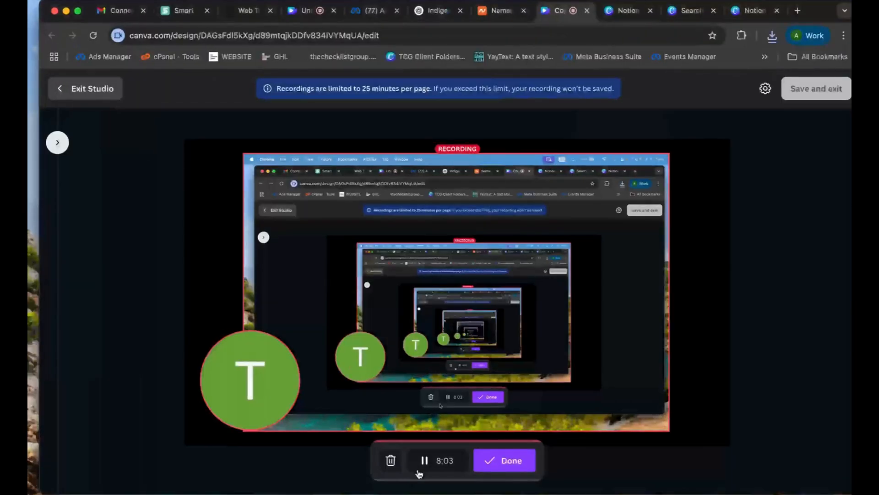
pyautogui.hotkey('ctrl', 'Up')
pyautogui.click(167, 29)
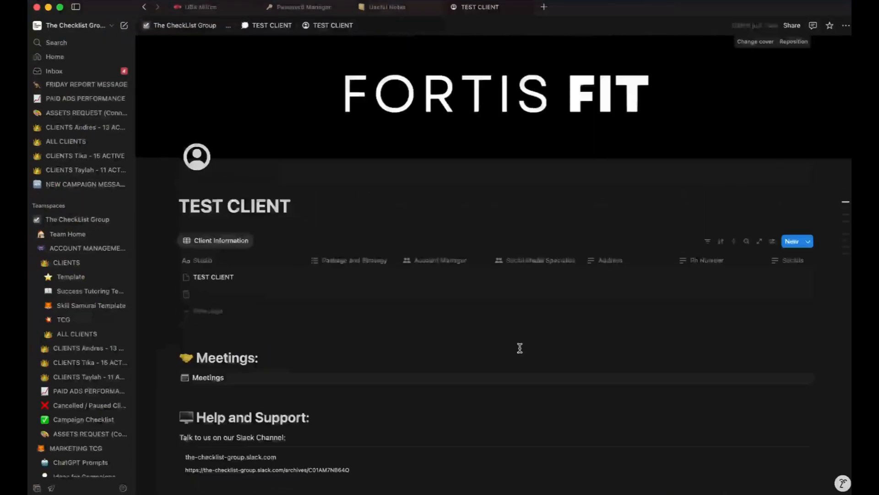
# - Open the Meetings page of TEST CLIENT and add a meeting from the New Weekly template
pyautogui.scroll(-4, 409, 174)
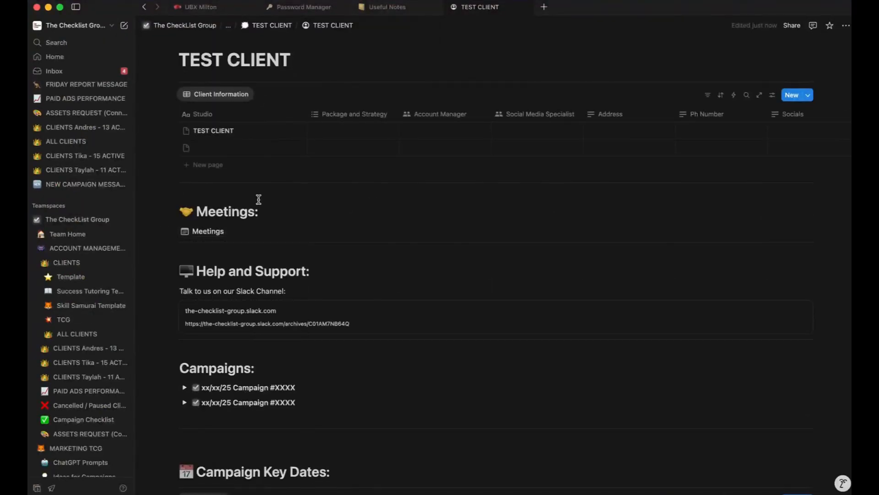
pyautogui.click(221, 231)
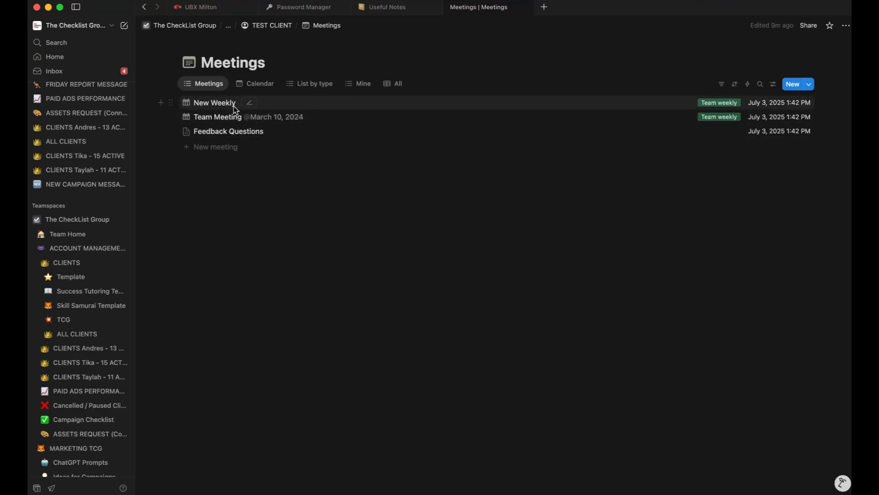
pyautogui.click(796, 87)
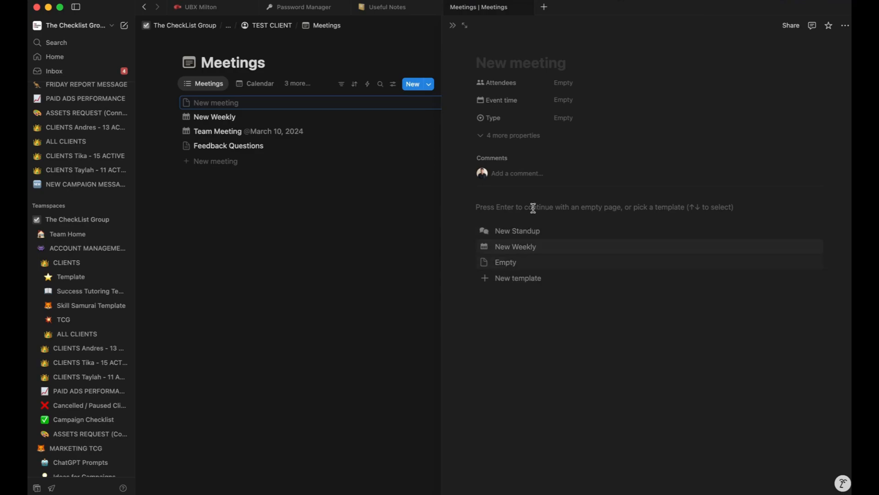
pyautogui.click(527, 248)
pyautogui.click(590, 118)
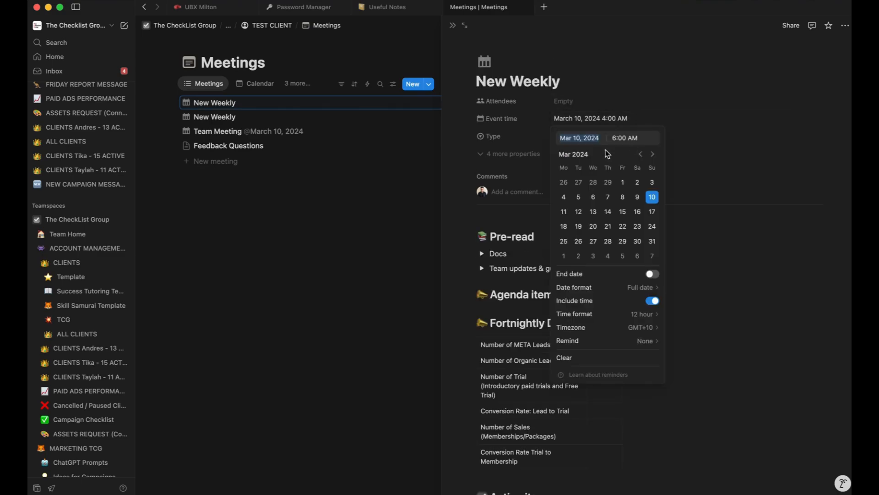
pyautogui.click(614, 110)
pyautogui.click(613, 120)
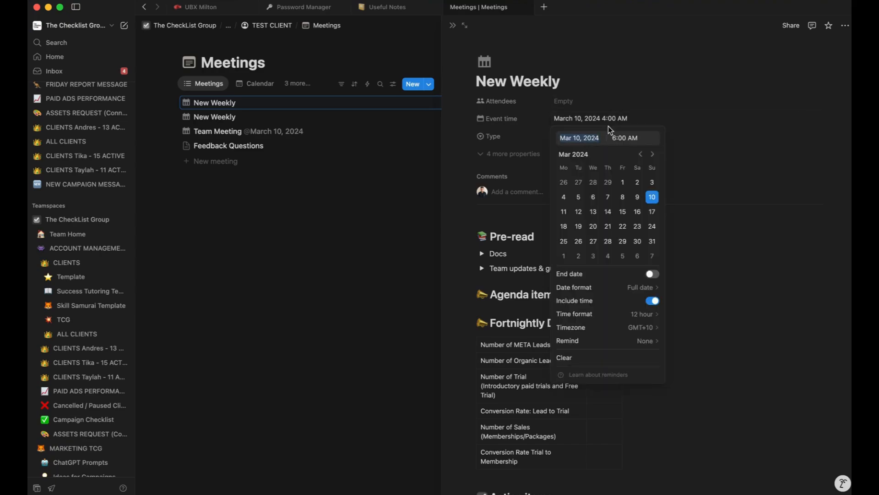
pyautogui.click(591, 100)
pyautogui.click(568, 101)
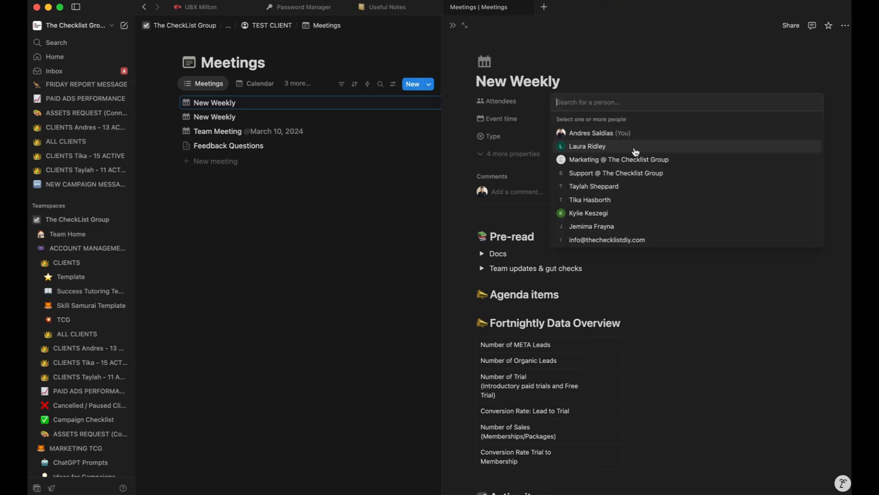
pyautogui.click(597, 54)
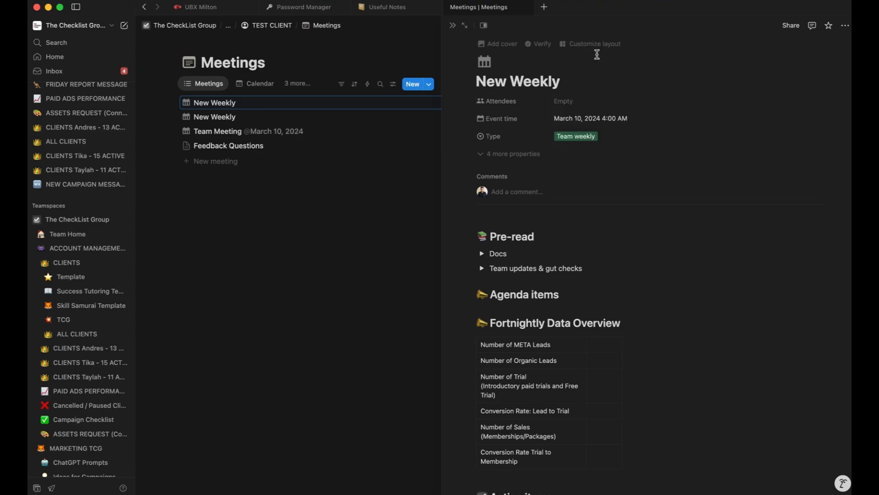
# - Rename the new meeting as New Weekly 03/07 and close its page
pyautogui.click(573, 76)
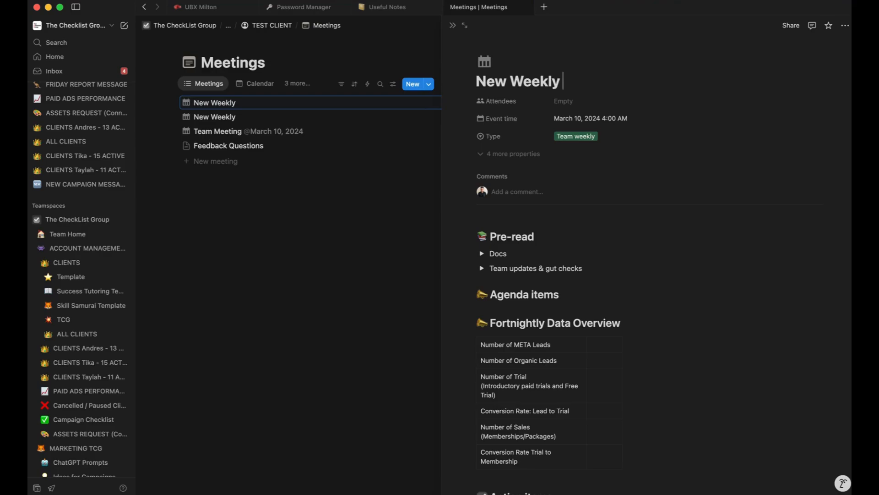
pyautogui.write('03/07')
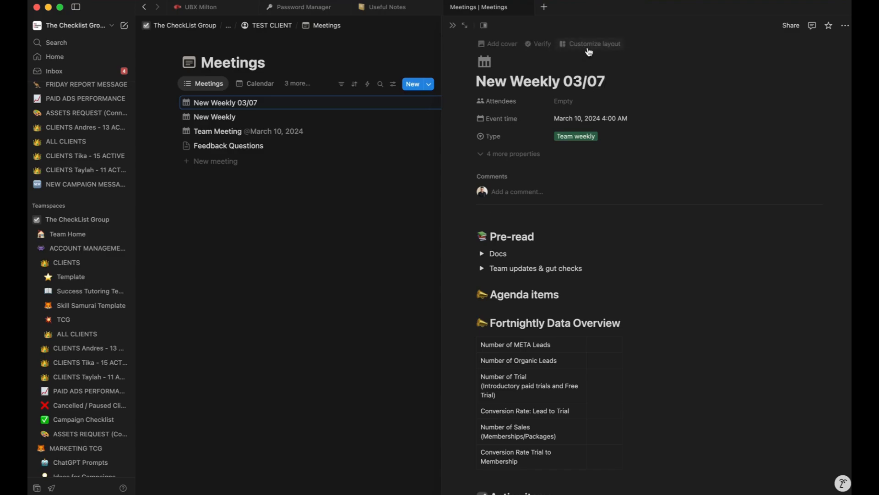
pyautogui.click(588, 48)
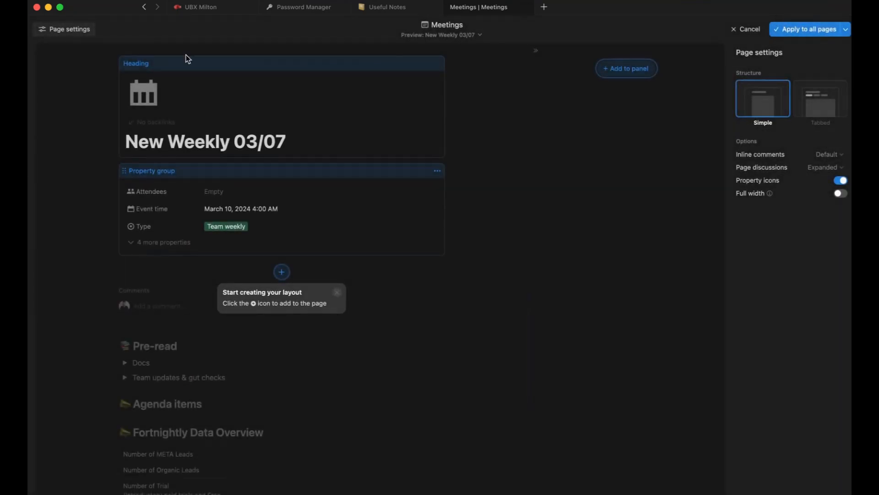
pyautogui.click(143, 7)
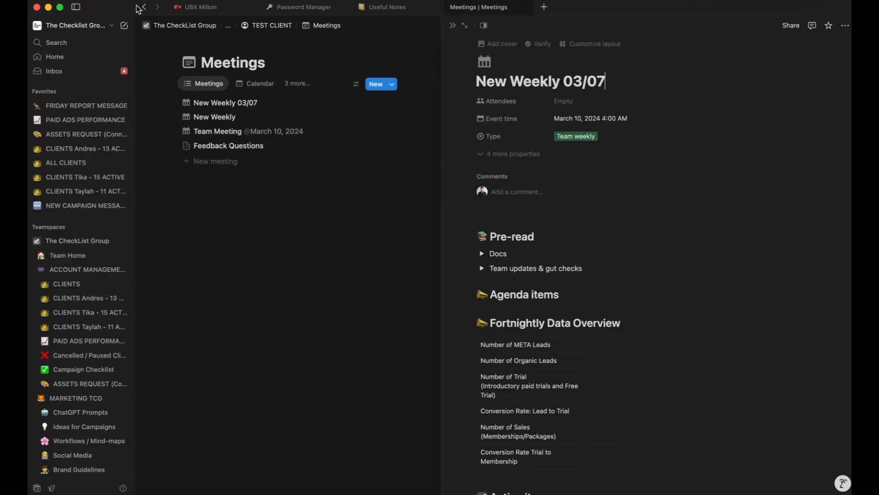
pyautogui.scroll(-1, 579, 280)
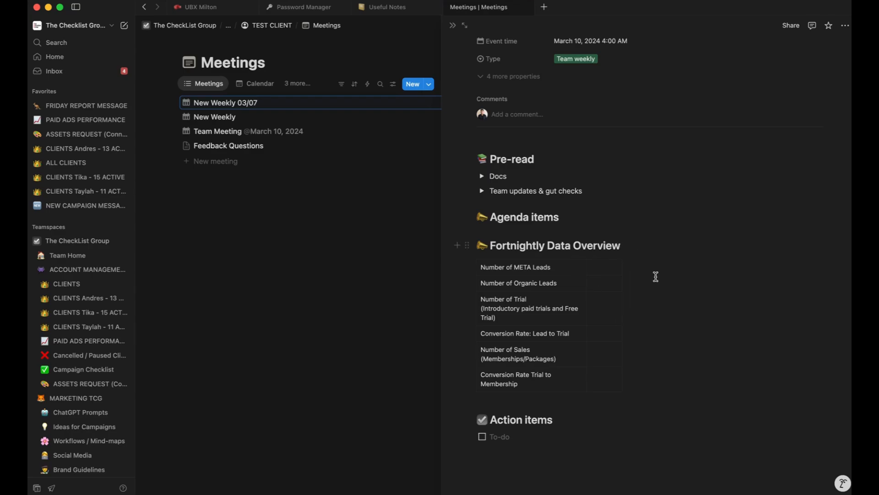
pyautogui.click(452, 26)
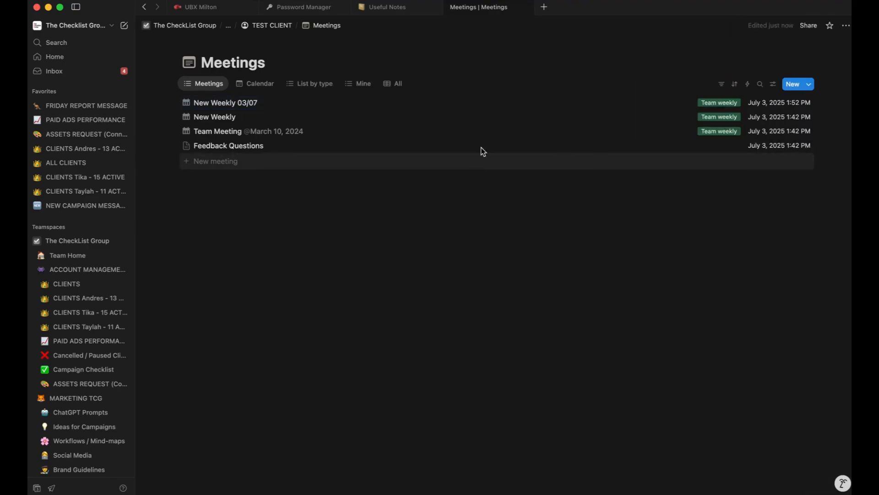
# - Open the New Weekly meeting template for editing and delete its Fortnightly Data Overview heading and table
pyautogui.click(808, 84)
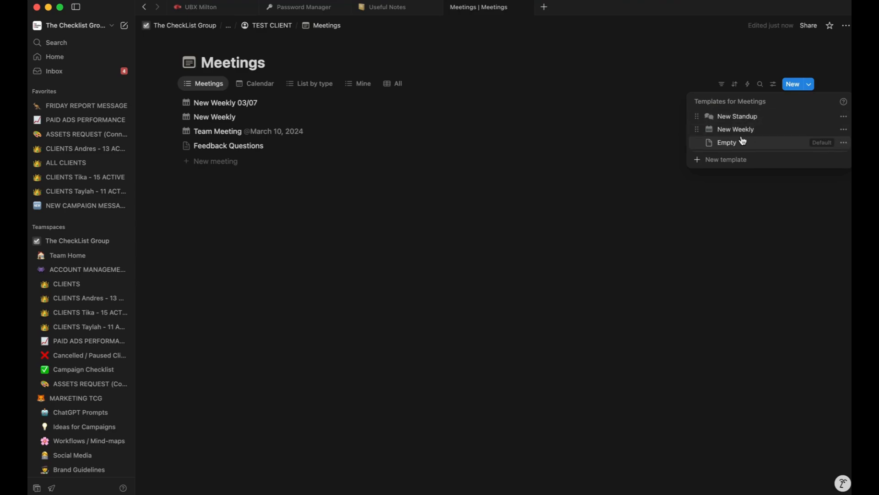
pyautogui.click(844, 129)
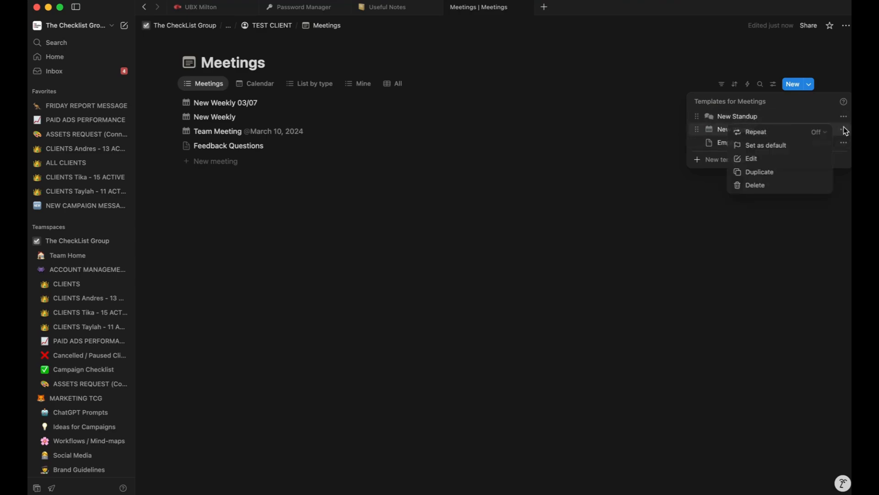
pyautogui.click(752, 158)
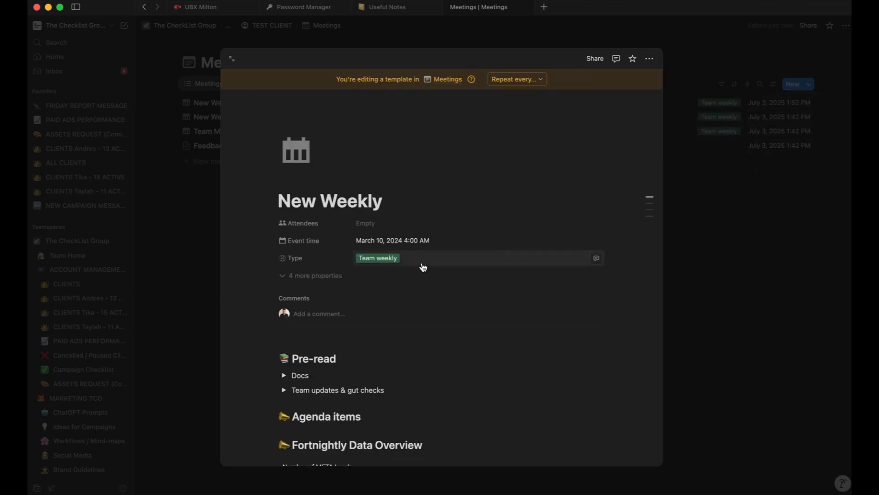
pyautogui.scroll(-5, 422, 261)
pyautogui.moveTo(478, 361); pyautogui.dragTo(281, 215)
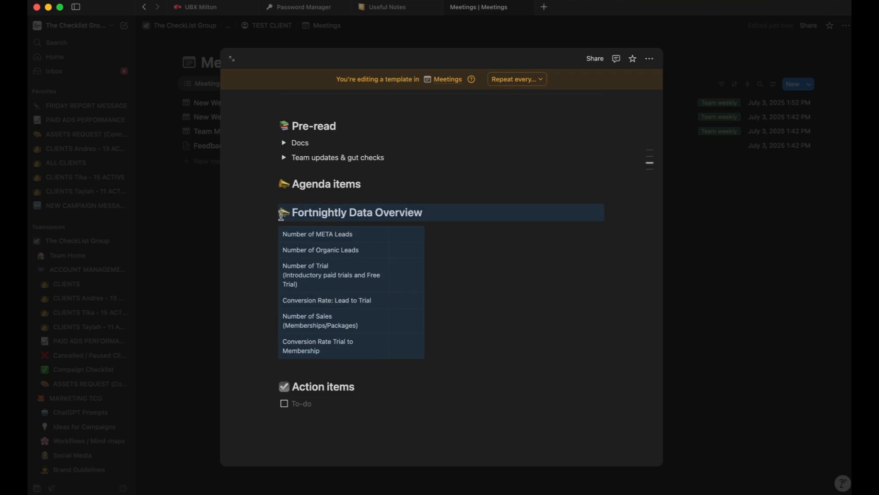
pyautogui.press('BackSpace')
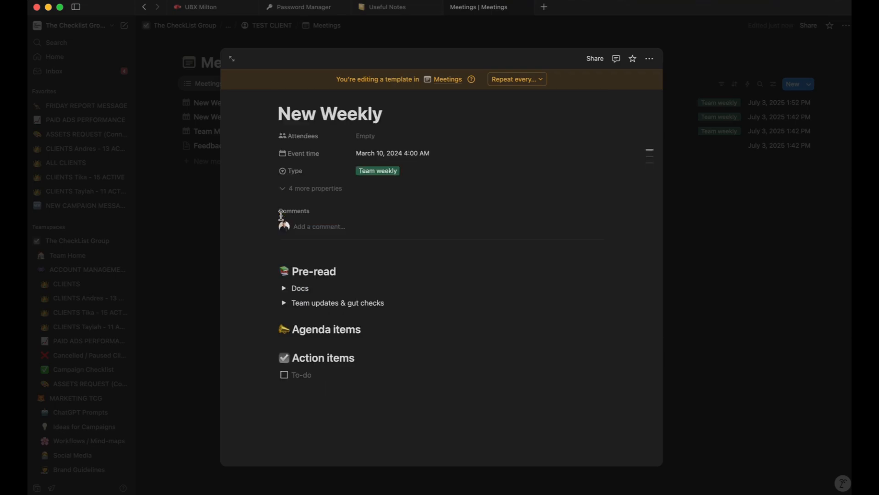
# - Delete the Pre-read section with its Docs and Team updates & gut checks toggles from the template, and close the template
pyautogui.moveTo(400, 307); pyautogui.dragTo(270, 261)
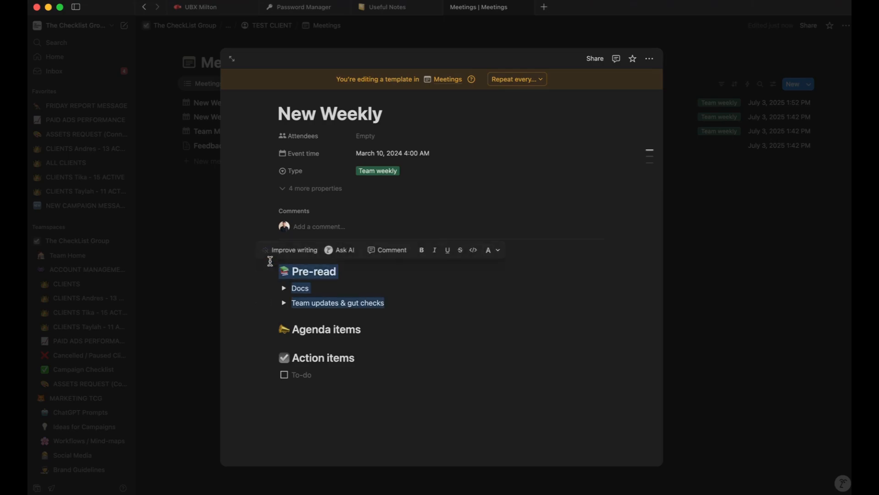
pyautogui.press('BackSpace')
pyautogui.press('BackSpace')
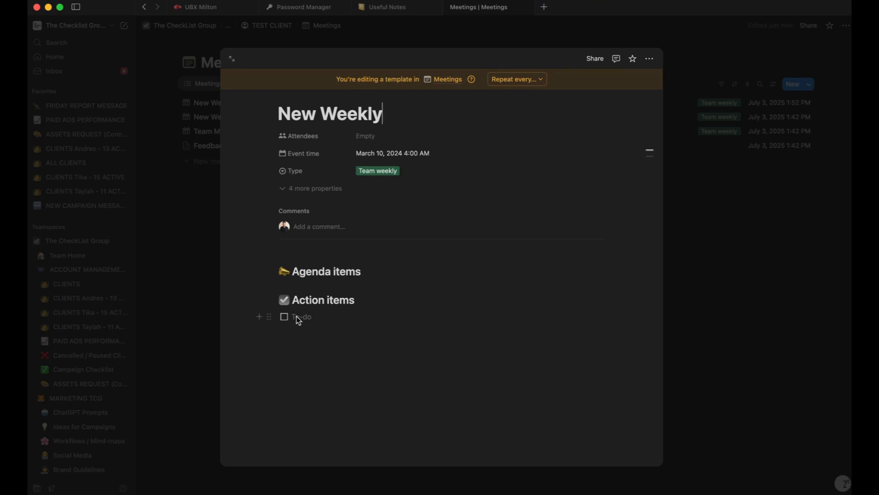
pyautogui.click(733, 279)
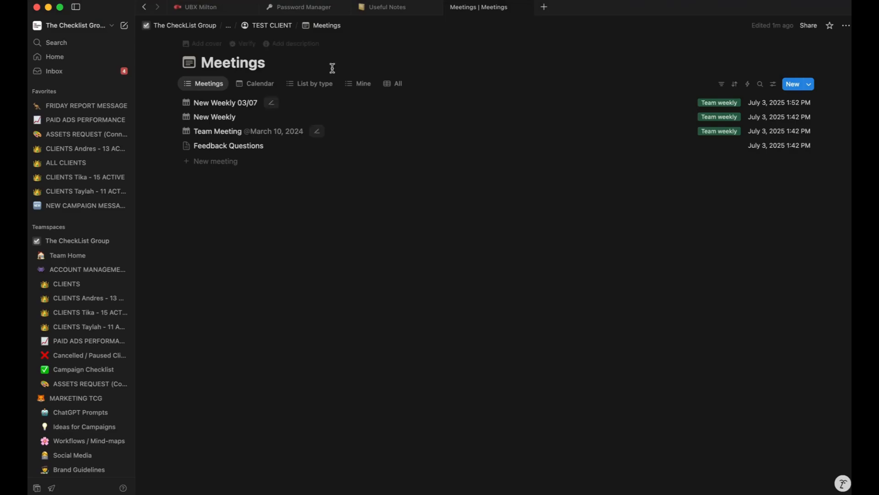
# - Return from the Meetings page to the TEST CLIENT page and find its Help and Support section
pyautogui.click(144, 7)
pyautogui.click(144, 7)
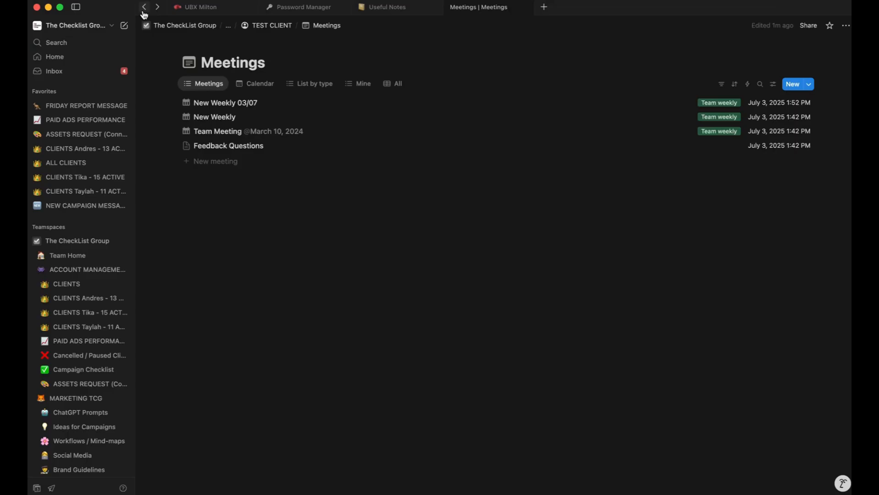
pyautogui.click(280, 25)
pyautogui.scroll(-5, 333, 191)
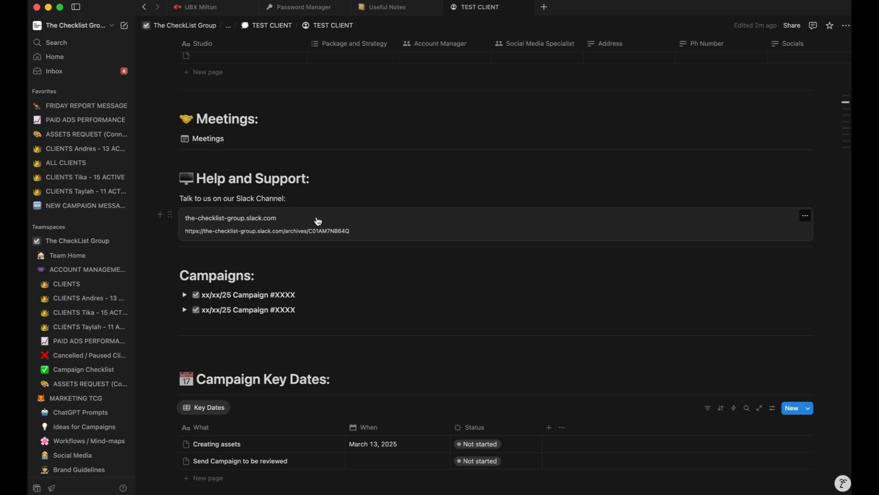
# - Switch to Slack and copy the link of the tcg-acc-management channel
pyautogui.hotkey('ctrl', 'Up')
pyautogui.click(225, 31)
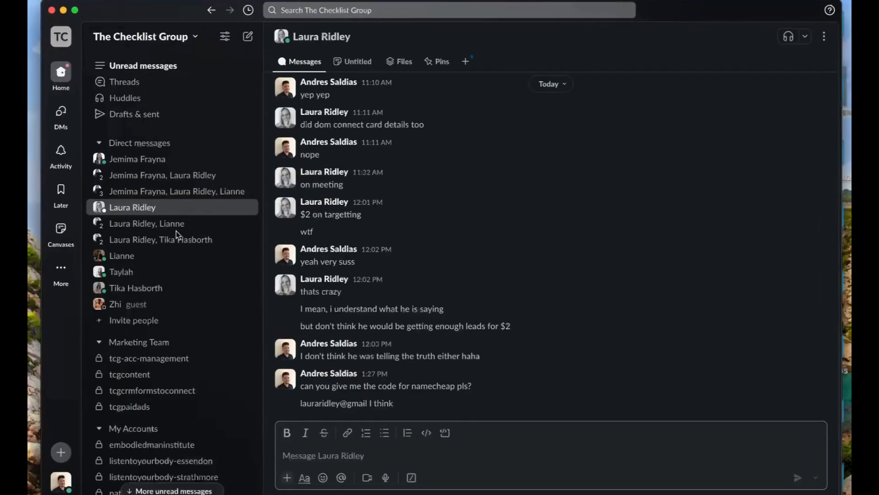
pyautogui.click(177, 359)
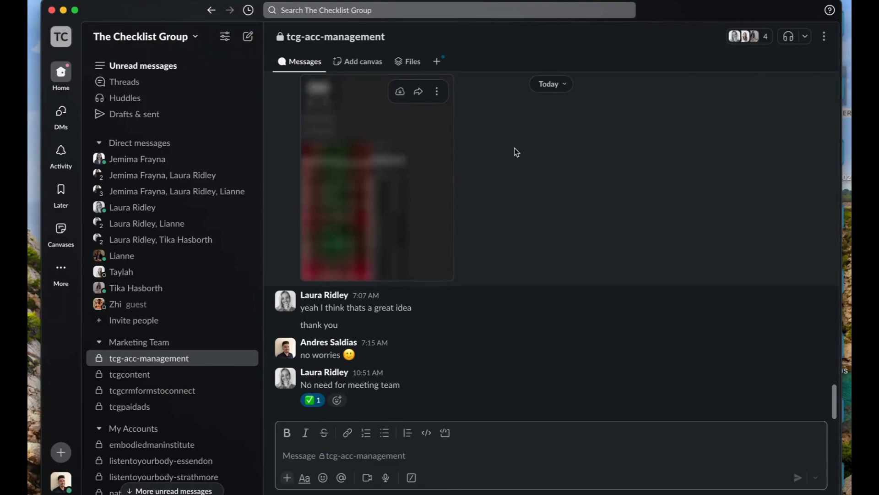
pyautogui.click(824, 36)
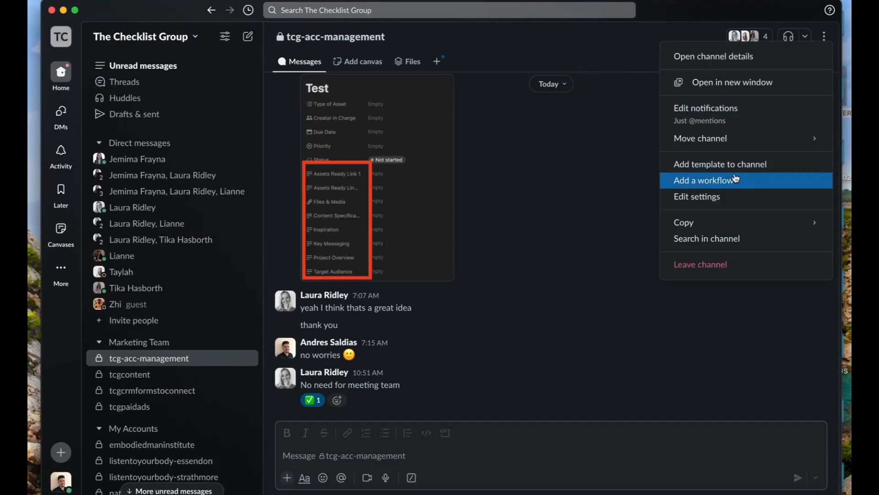
pyautogui.moveTo(722, 223)
pyautogui.click(623, 239)
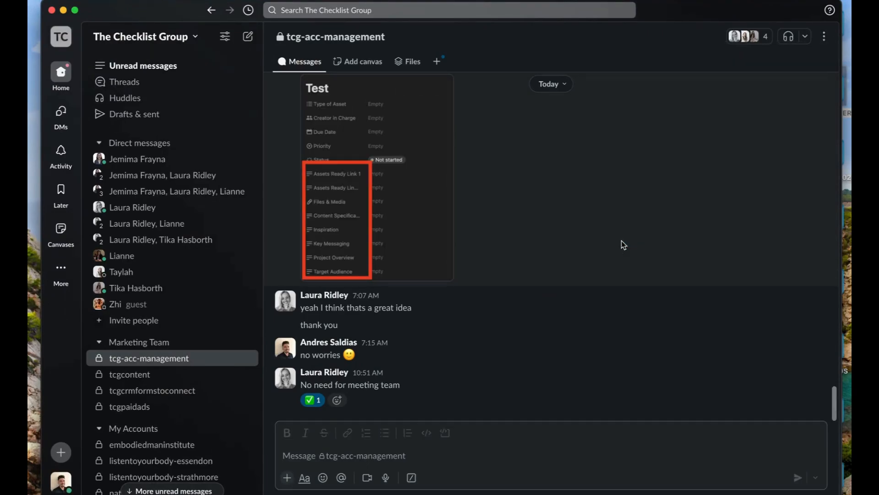
pyautogui.hotkey('ctrl', 'Up')
pyautogui.click(180, 24)
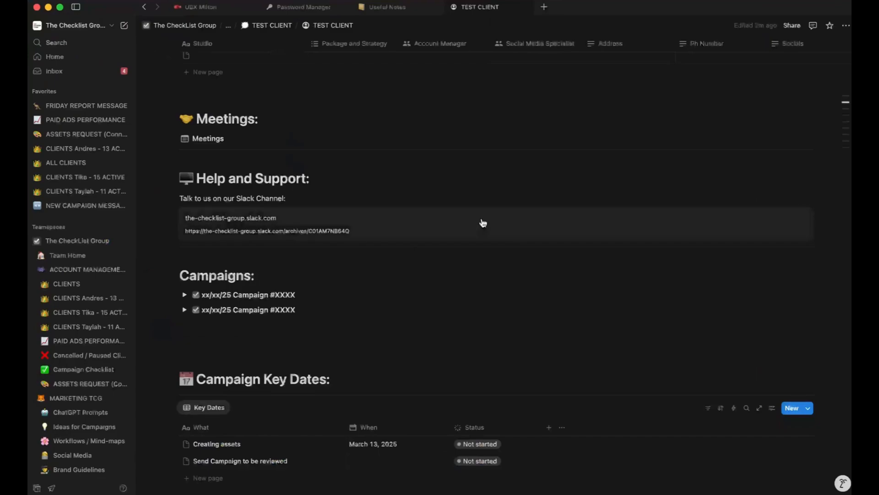
pyautogui.click(802, 218)
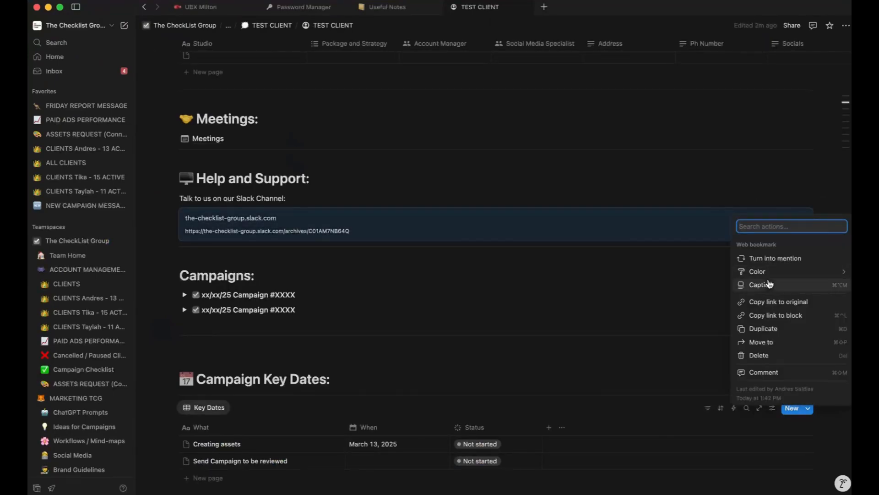
pyautogui.click(760, 355)
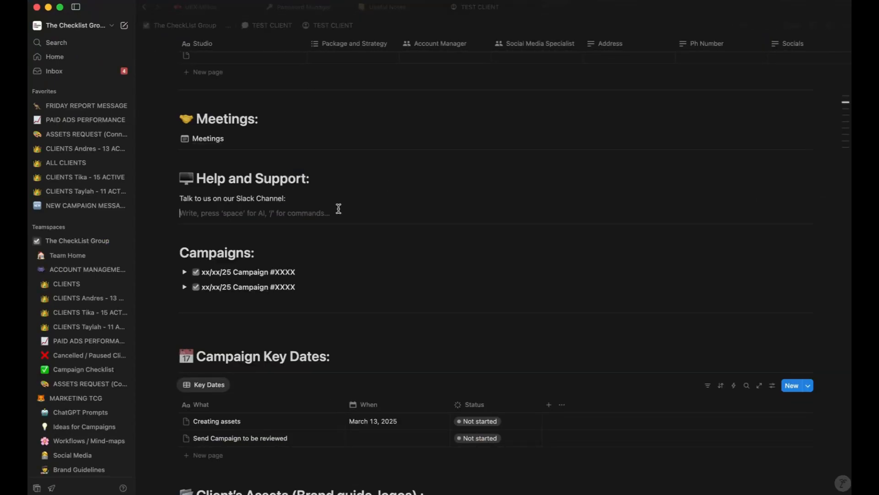
pyautogui.write('https://the-checklist-group.slack.com/archives/C08QUXRVHST')
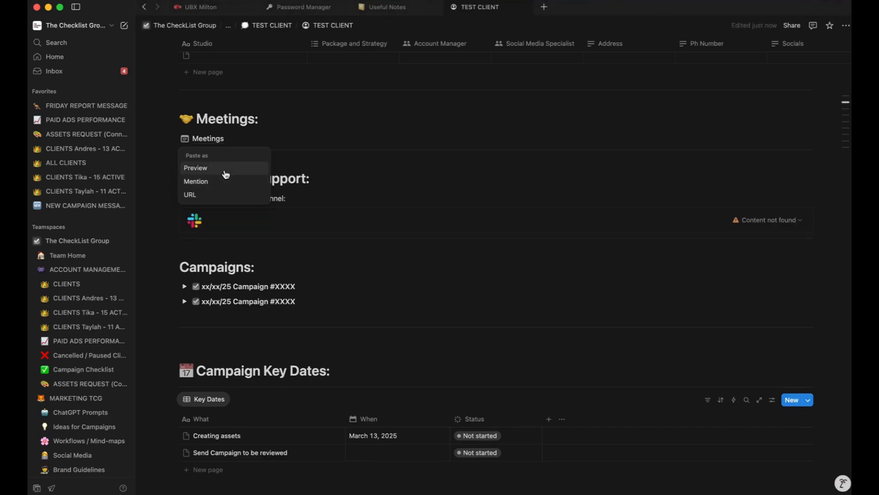
pyautogui.click(225, 183)
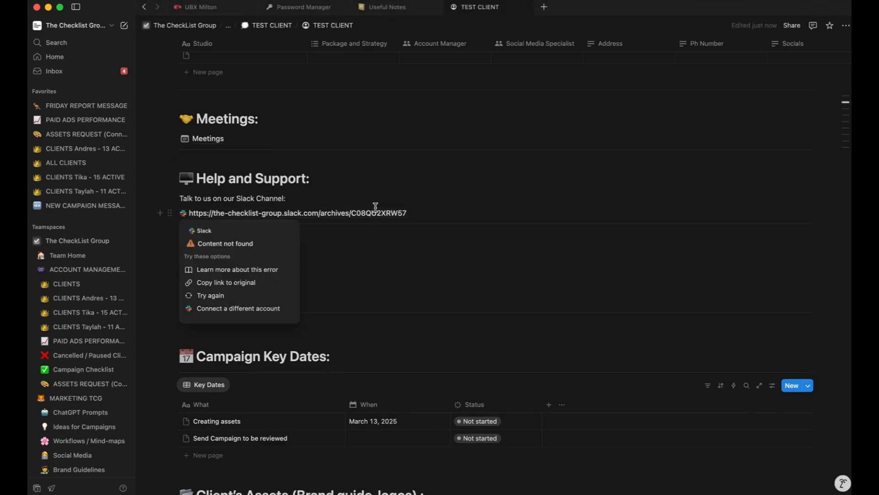
# - Expand the first campaign toggle, review its numbered sections down to the approval options, and collapse it
pyautogui.click(184, 272)
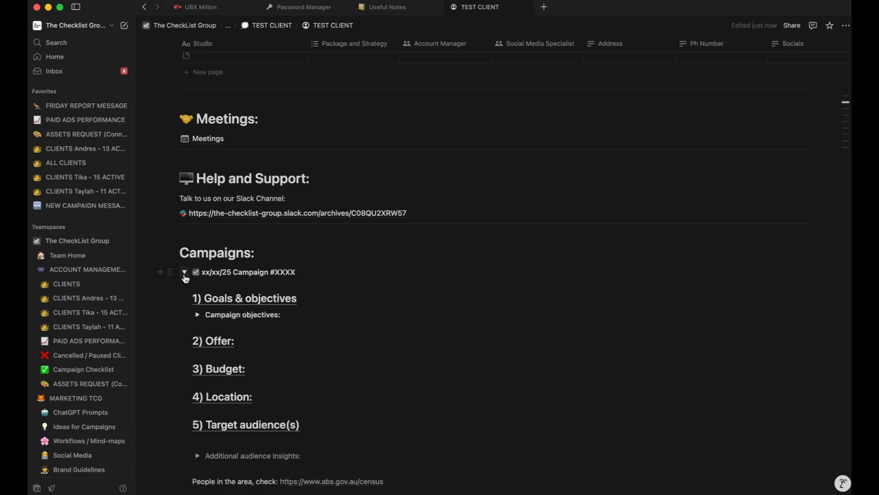
pyautogui.scroll(-10, 296, 334)
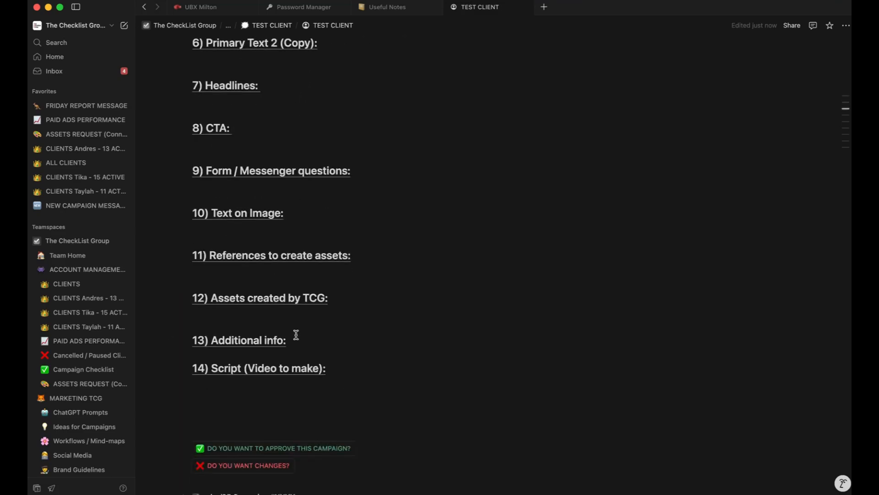
pyautogui.scroll(10, 296, 335)
pyautogui.click(184, 218)
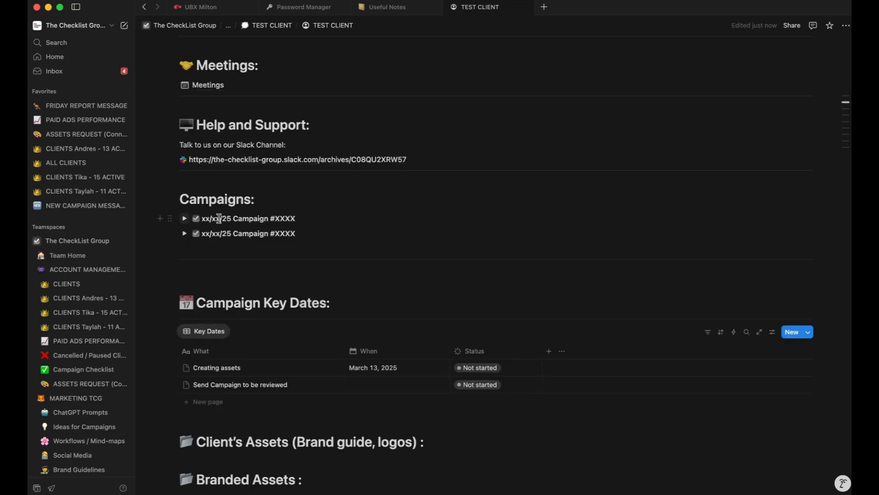
# - Add an empty line under the Client's Assets (Brand guide, logos) heading and another under the Drive Folder (ORGANIC ASSETS FROM CLIENT) heading
pyautogui.scroll(-3, 334, 249)
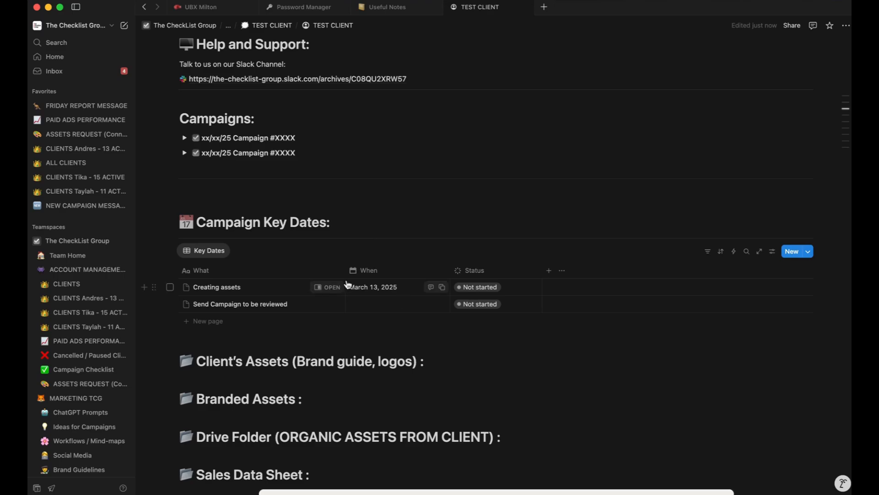
pyautogui.scroll(-3, 348, 270)
pyautogui.click(440, 222)
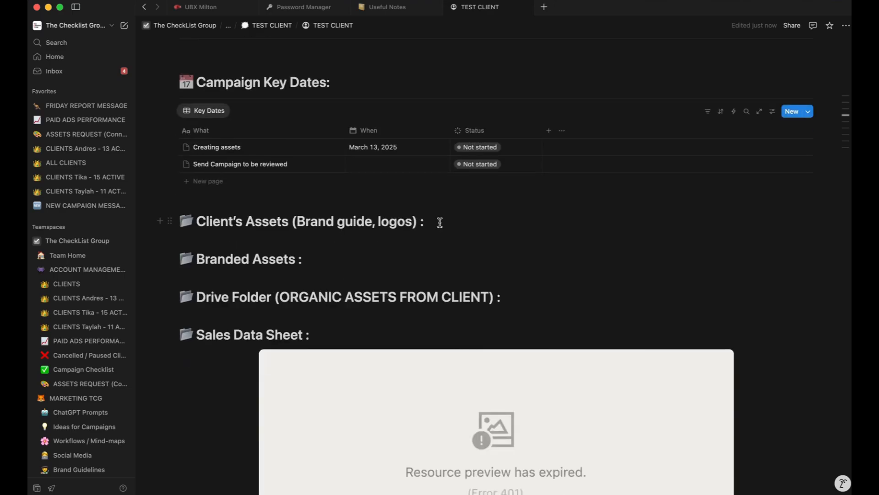
pyautogui.press('Return')
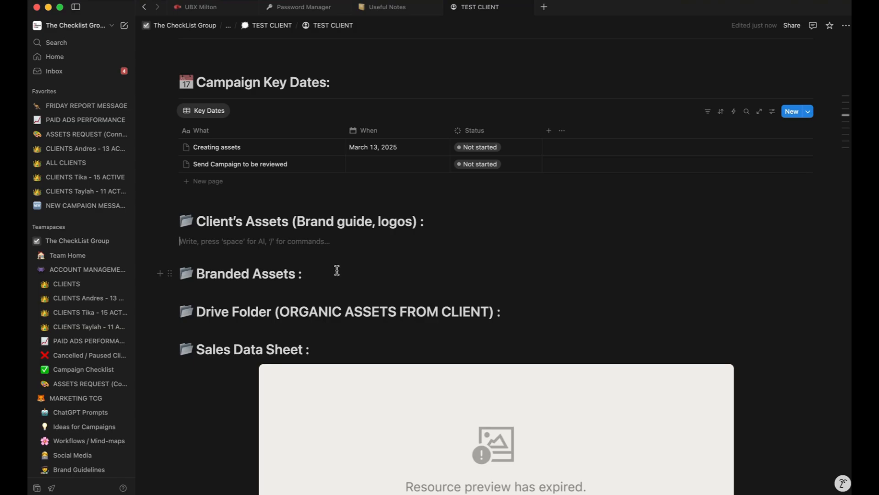
pyautogui.scroll(-1, 330, 274)
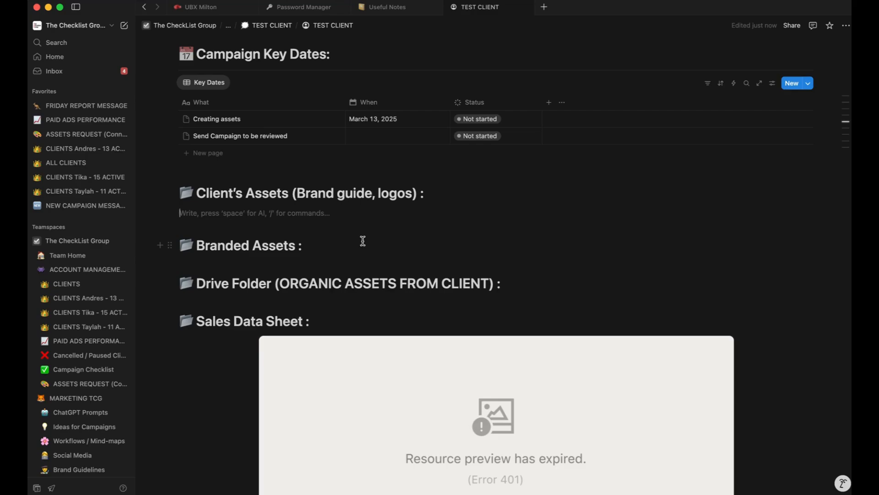
pyautogui.scroll(-2, 362, 241)
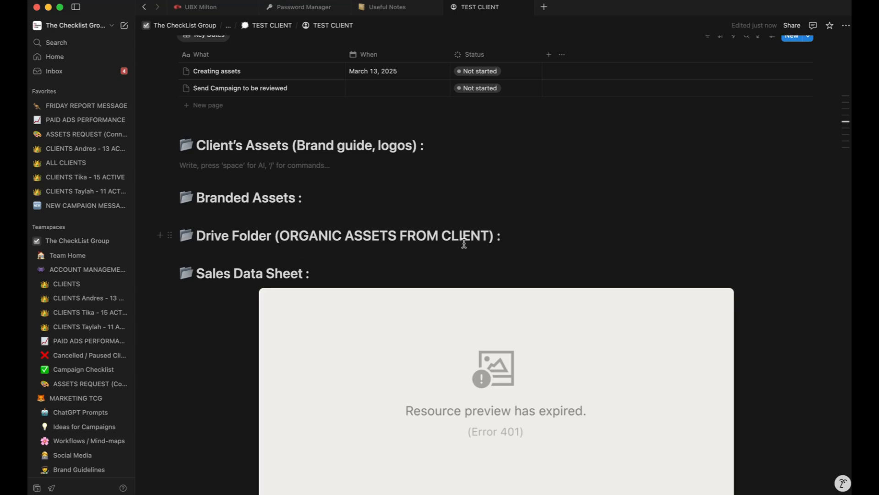
pyautogui.click(512, 232)
pyautogui.press('Return')
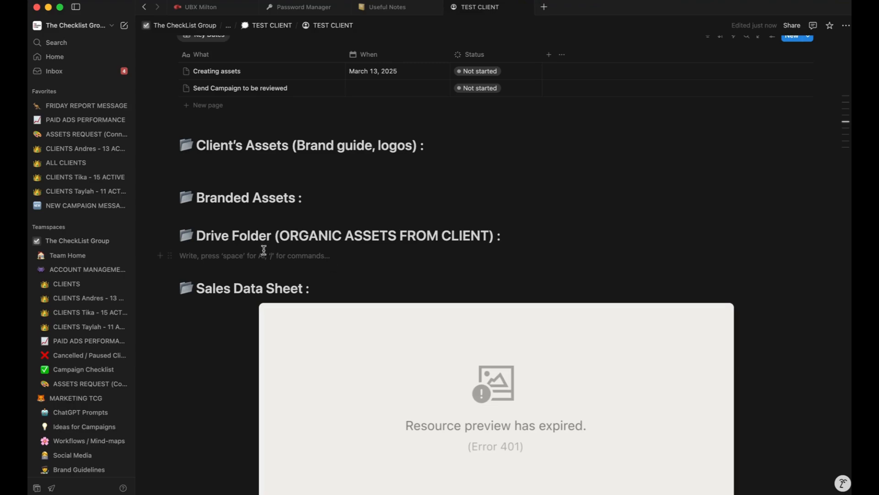
# - Review the Sales Data Sheet and Report Campaign sections and return to the start of the TEST CLIENT page
pyautogui.scroll(-5, 275, 257)
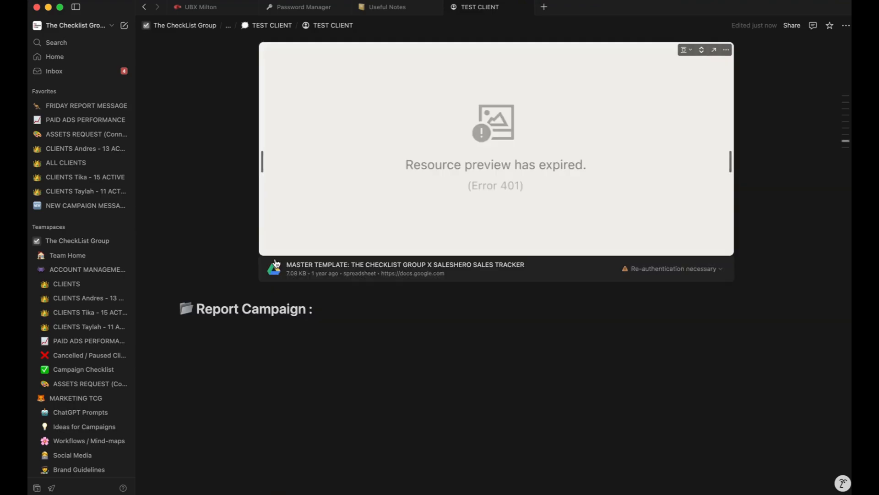
pyautogui.scroll(2, 309, 313)
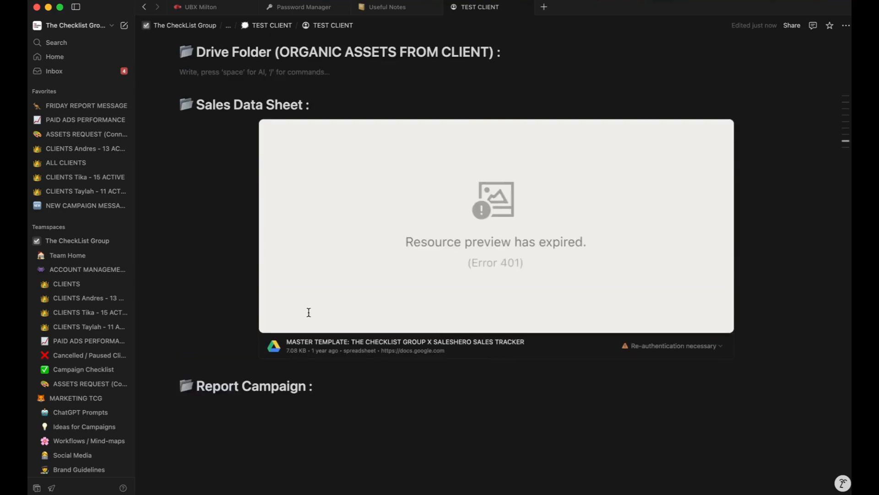
pyautogui.scroll(-2, 310, 320)
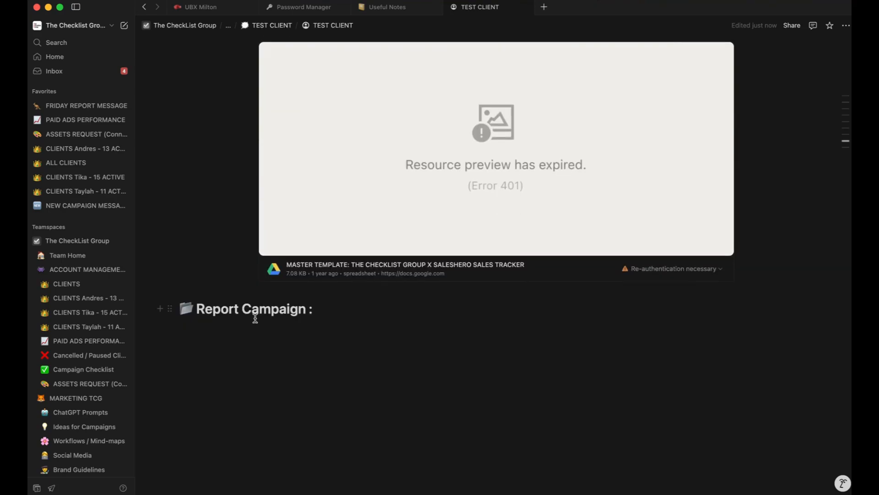
pyautogui.scroll(12, 270, 326)
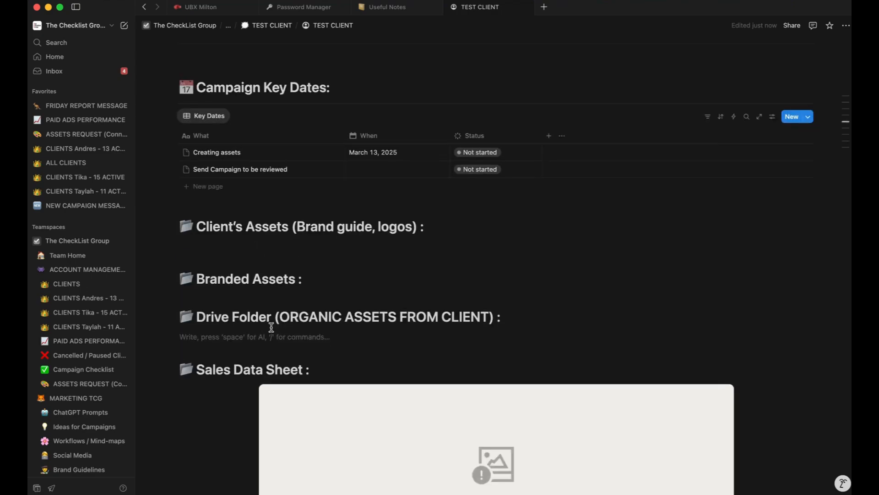
pyautogui.scroll(5, 271, 327)
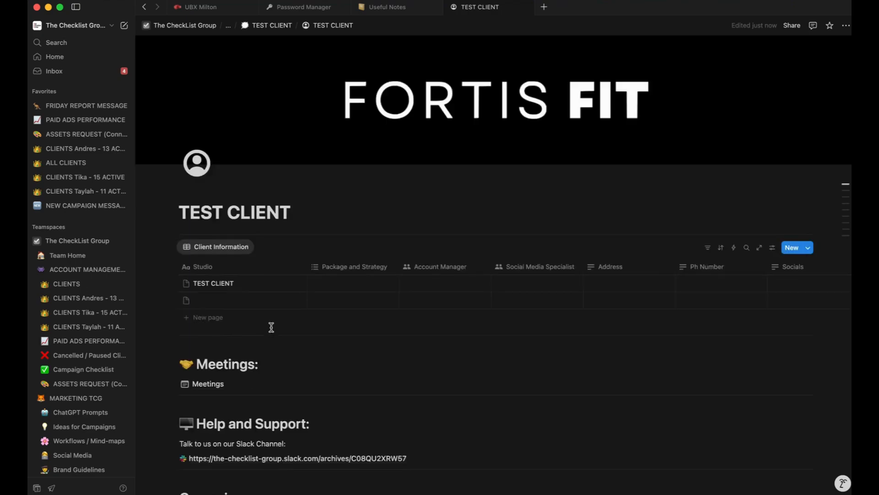